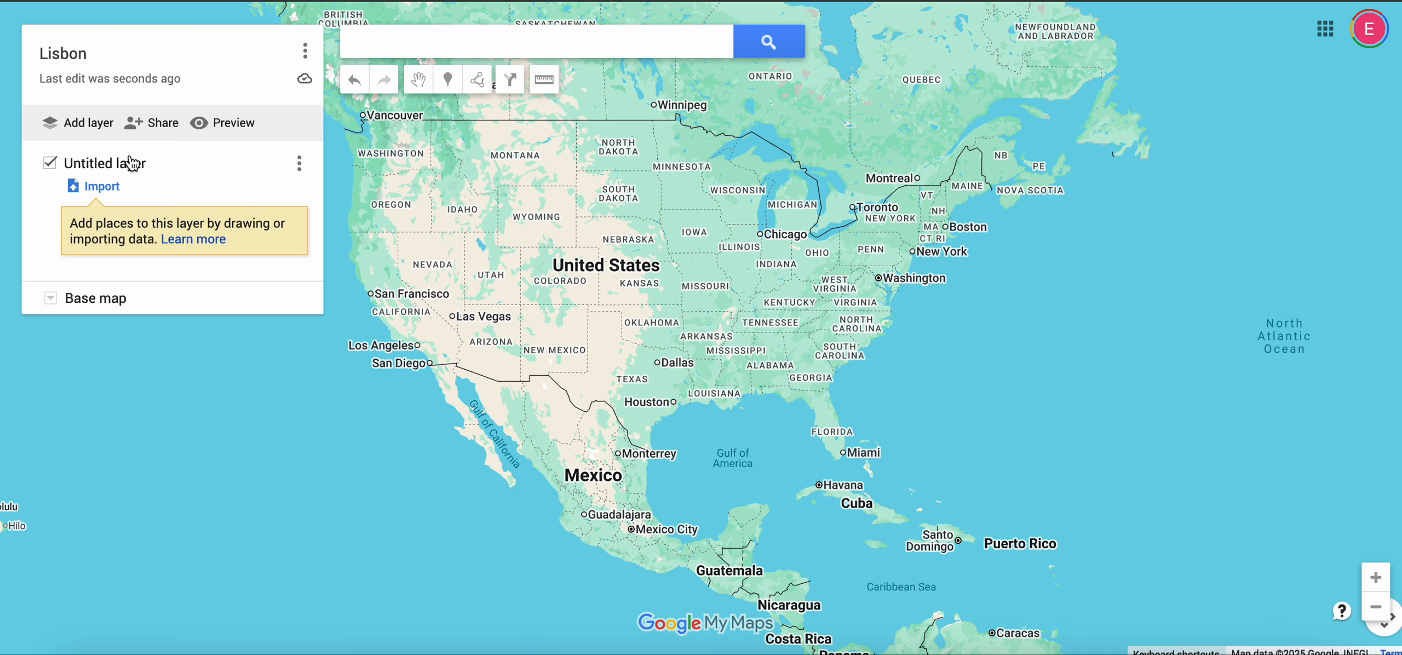
Rename the untitled layer to "Lisbon custom".
click(299, 164)
click(166, 196)
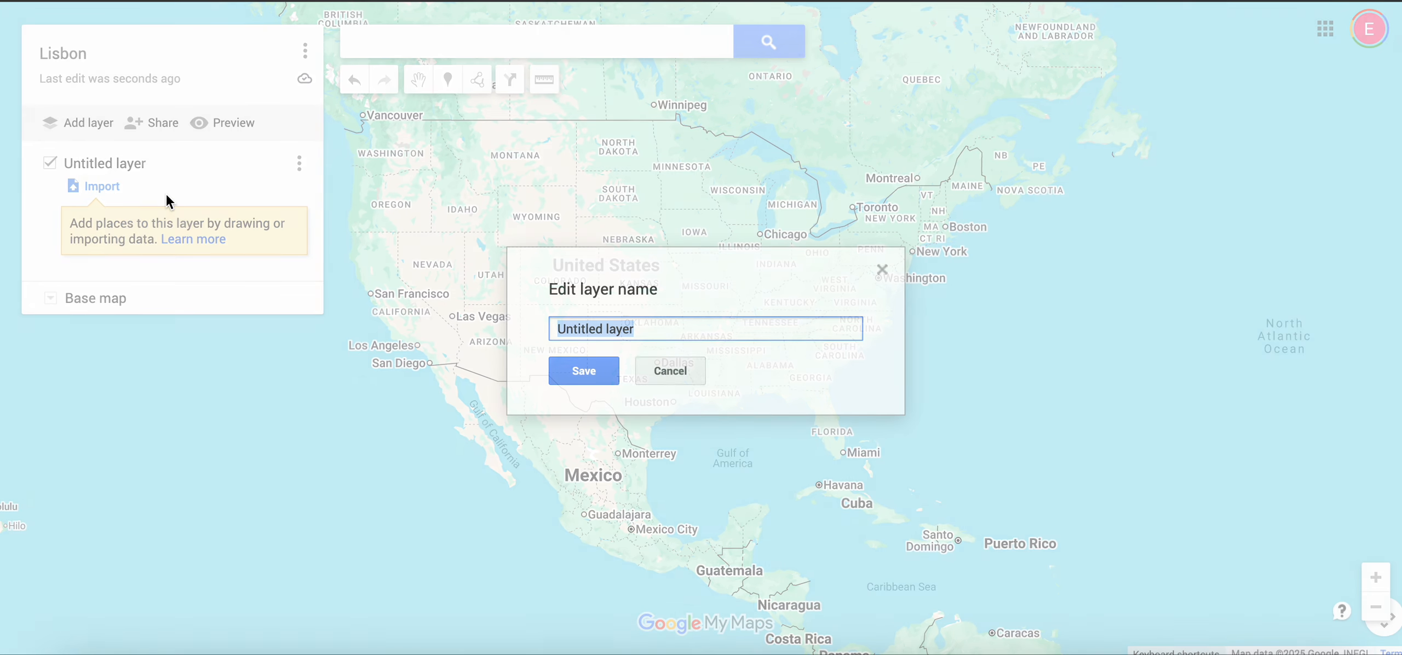
text(Lisbon custom)
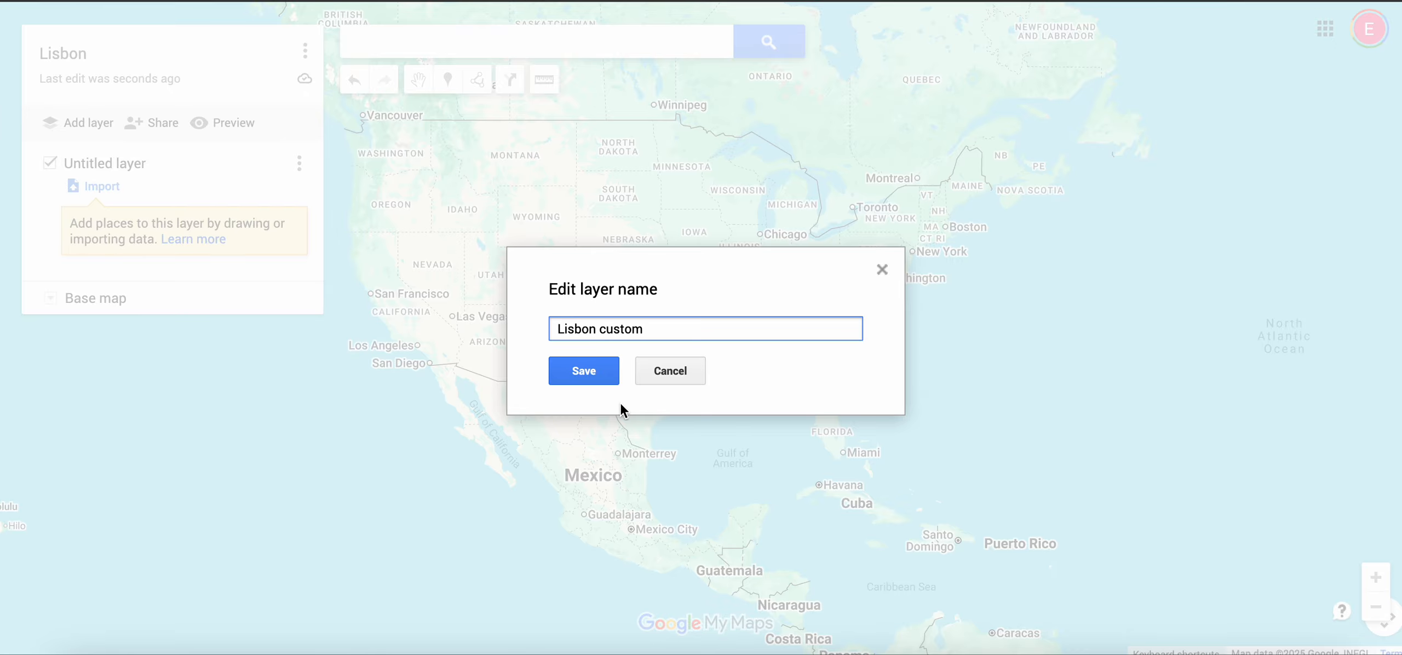
click(595, 375)
Search for "ross", add Ross Park Mall to the Lisbon custom layer, and delete that marker.
click(423, 46)
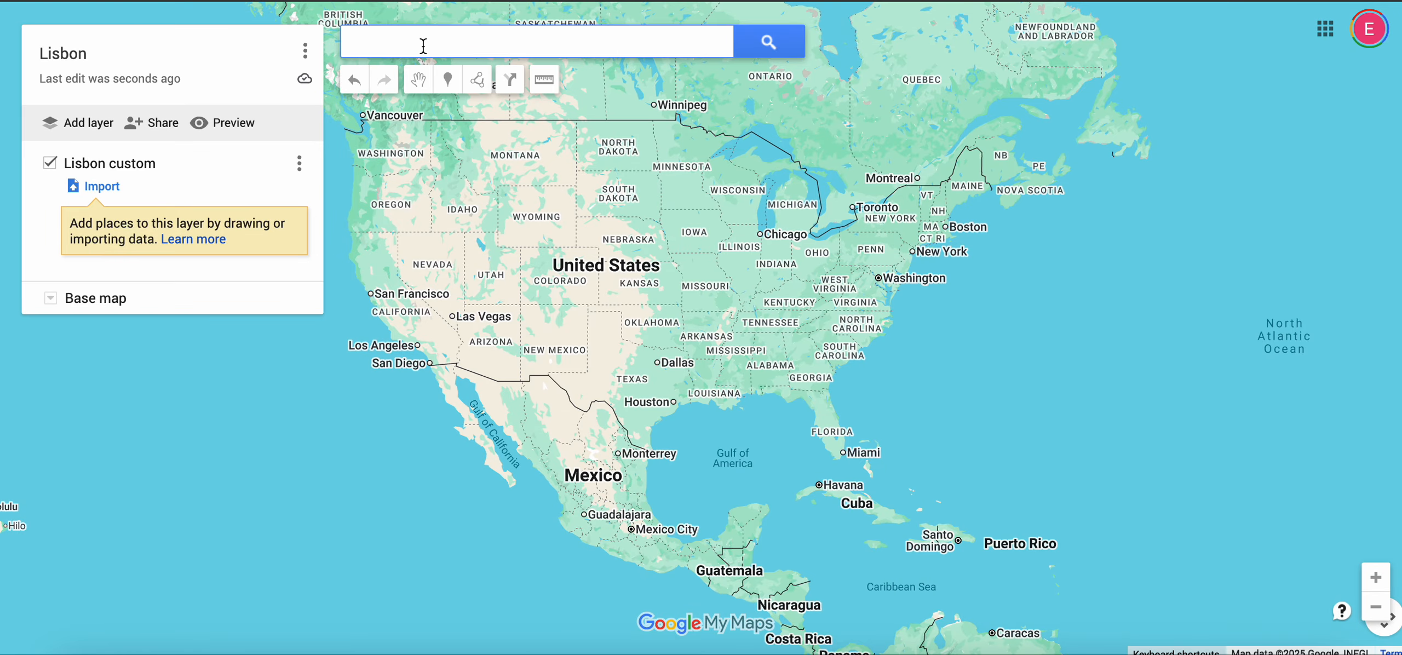
text(ross)
click(418, 68)
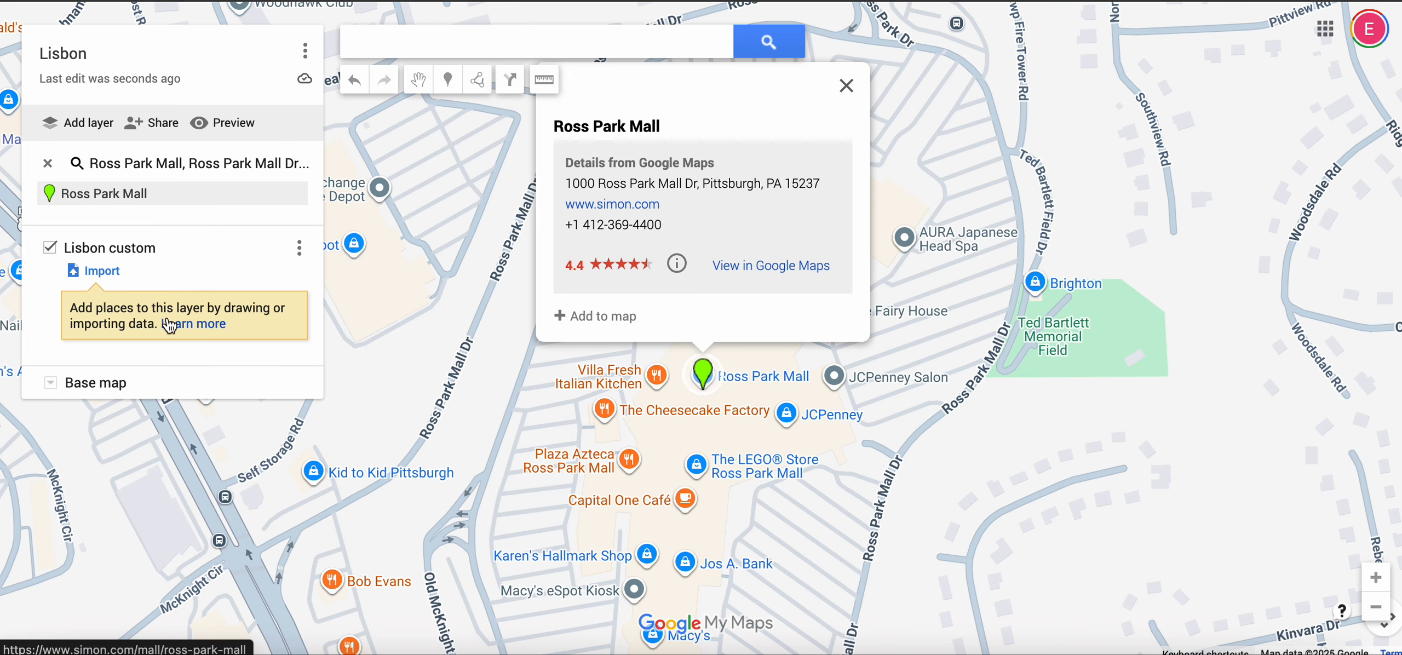
click(292, 193)
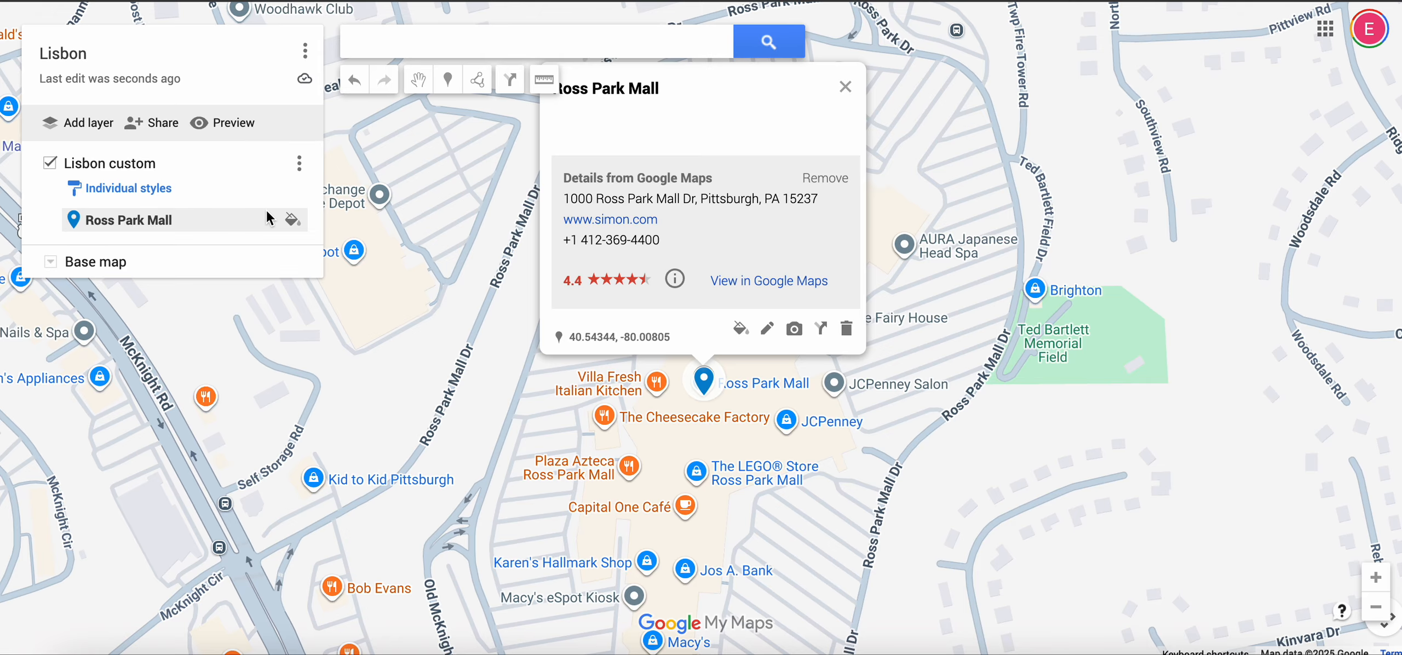
click(846, 329)
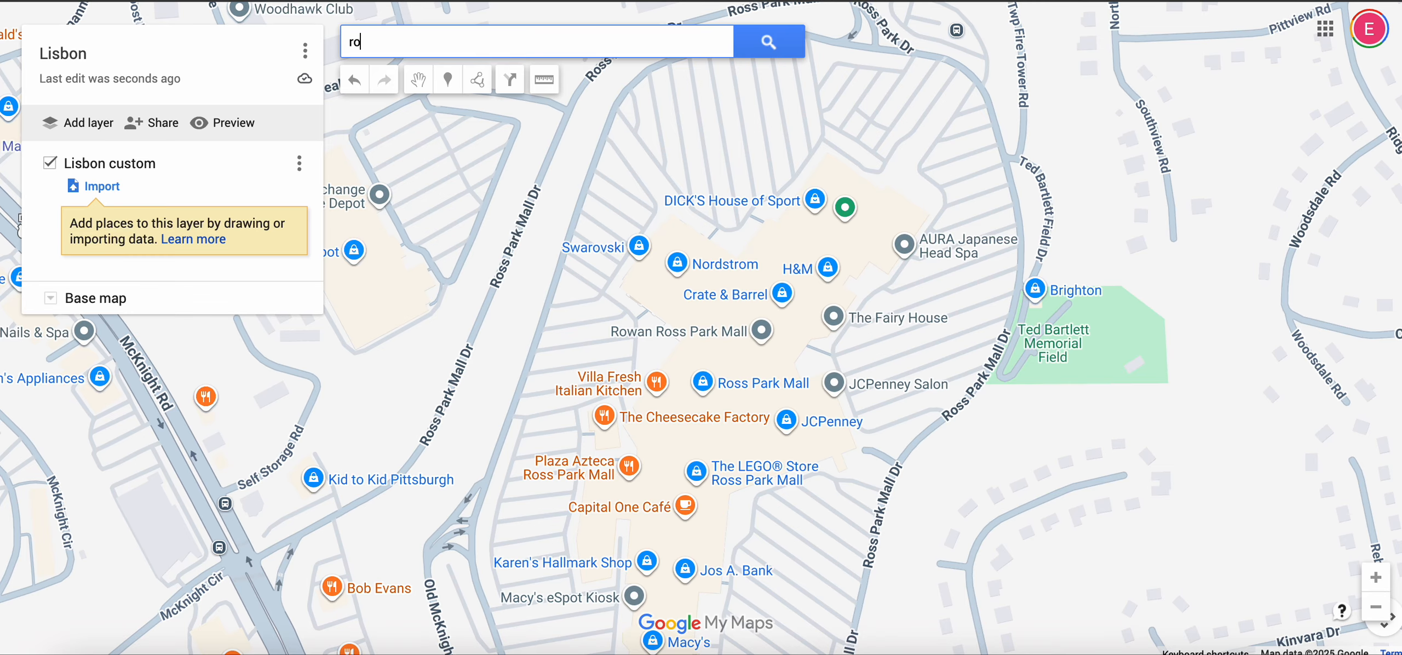
Search for "rossio, jer", view the suggested Rossio | Tapas e Vinho place, and clear the search result.
text(ssio,)
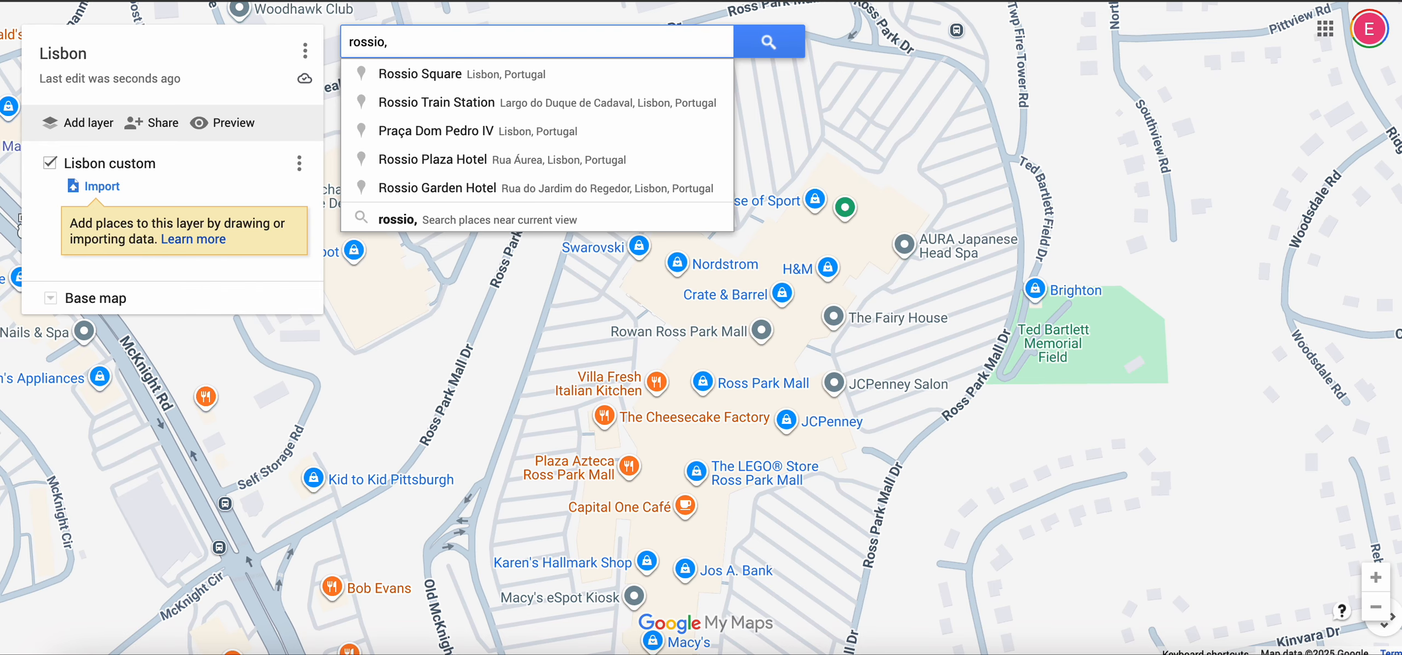
text( jer)
click(419, 79)
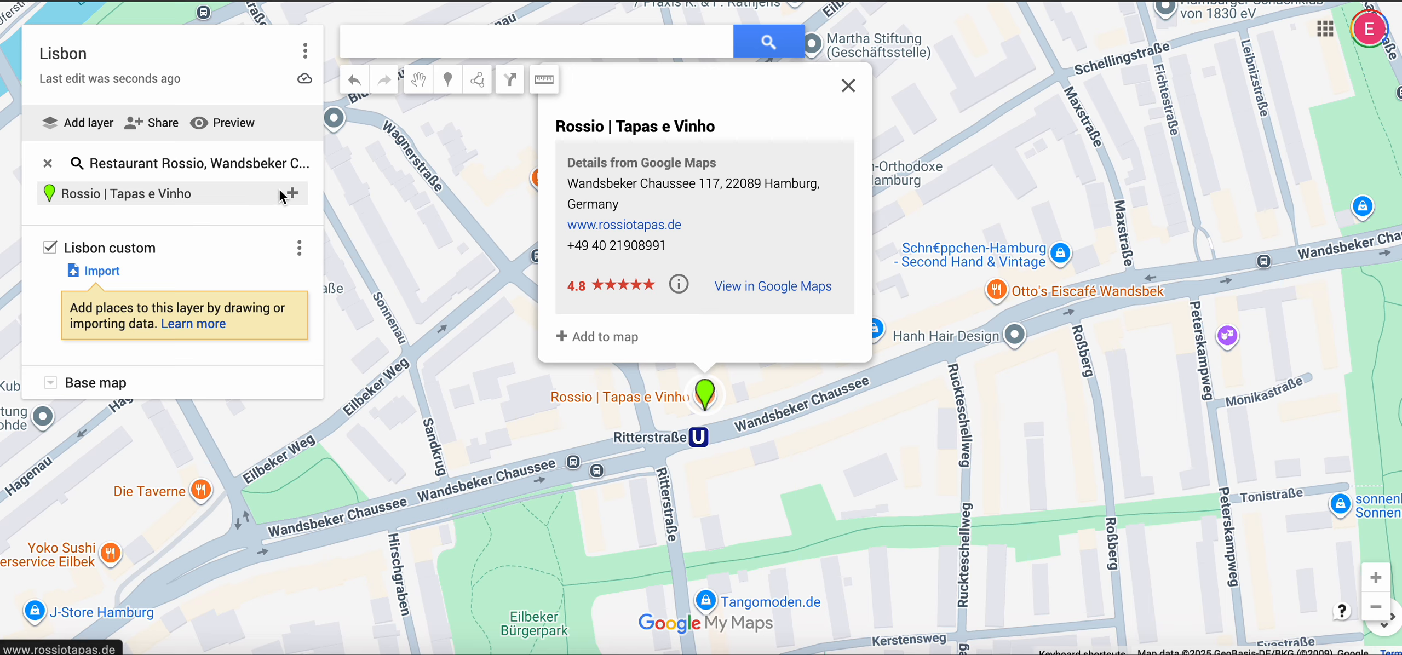
mouse_move(219, 201)
click(48, 163)
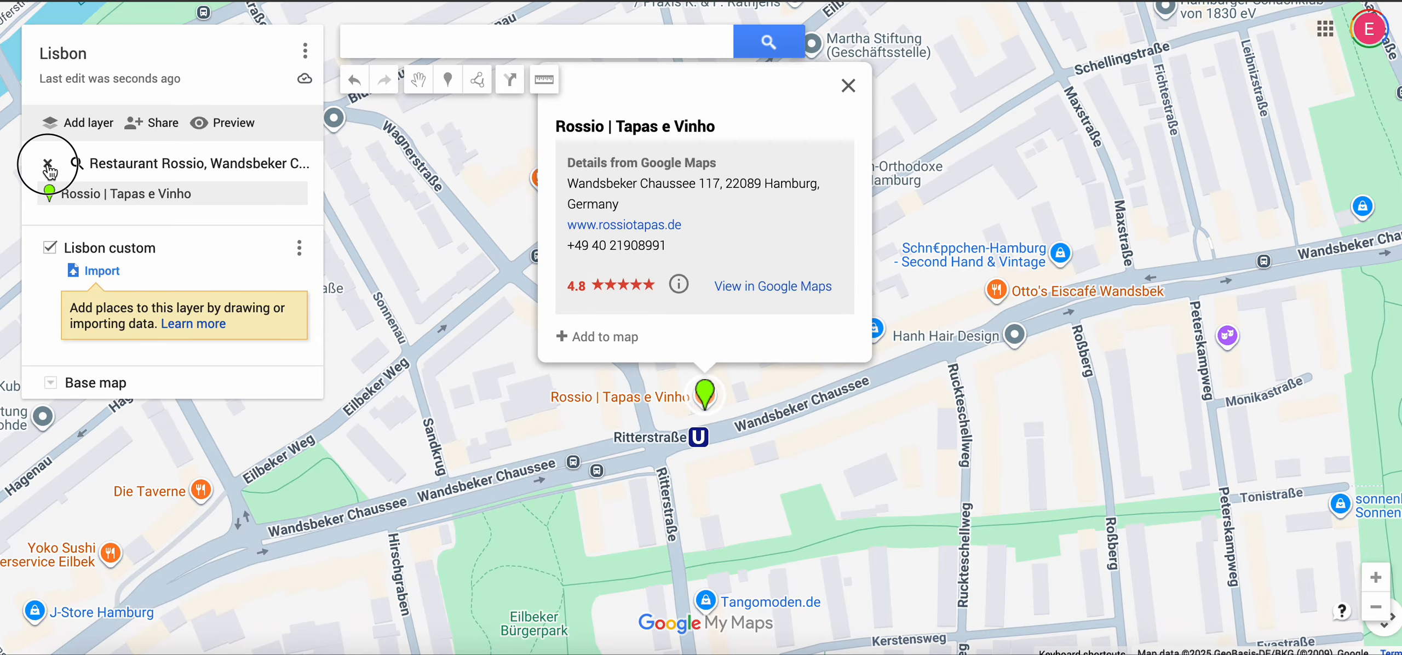
Import midi (1).csv into the Lisbon custom layer, positioning placemarks by the Name column and titling markers by the Address column.
click(89, 186)
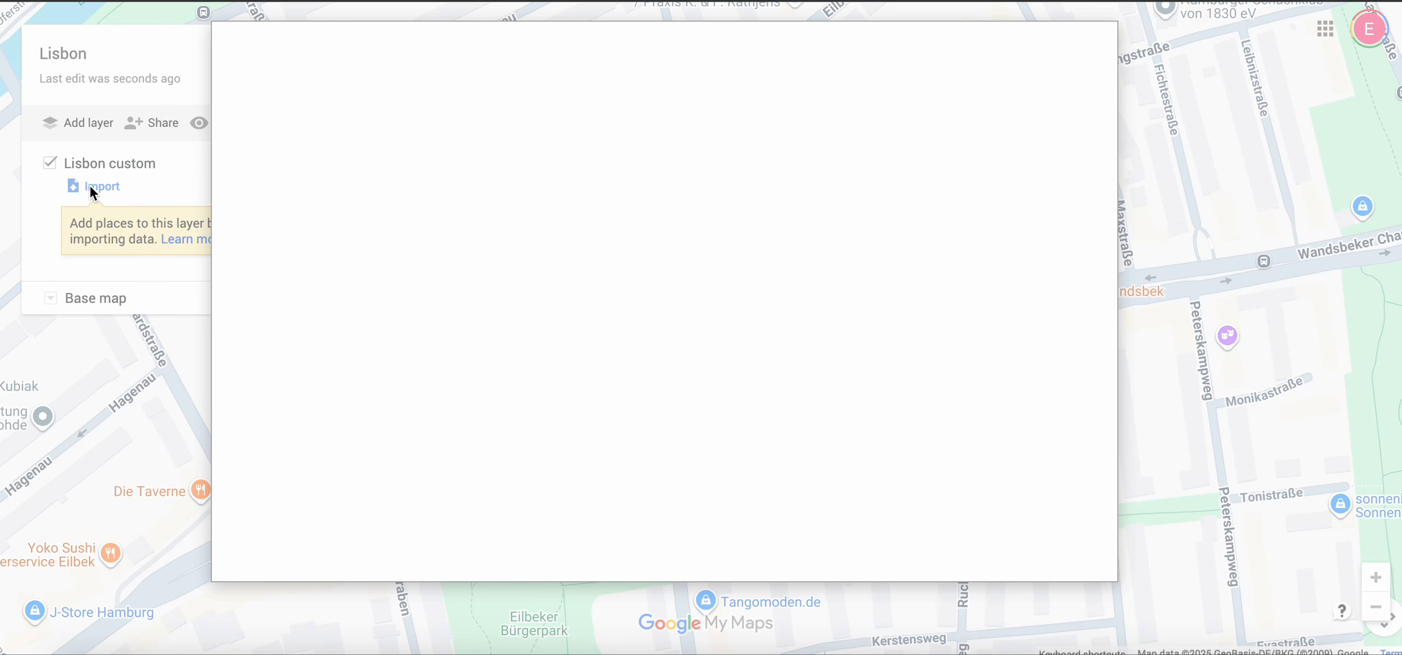
click(660, 442)
click(515, 114)
click(1045, 561)
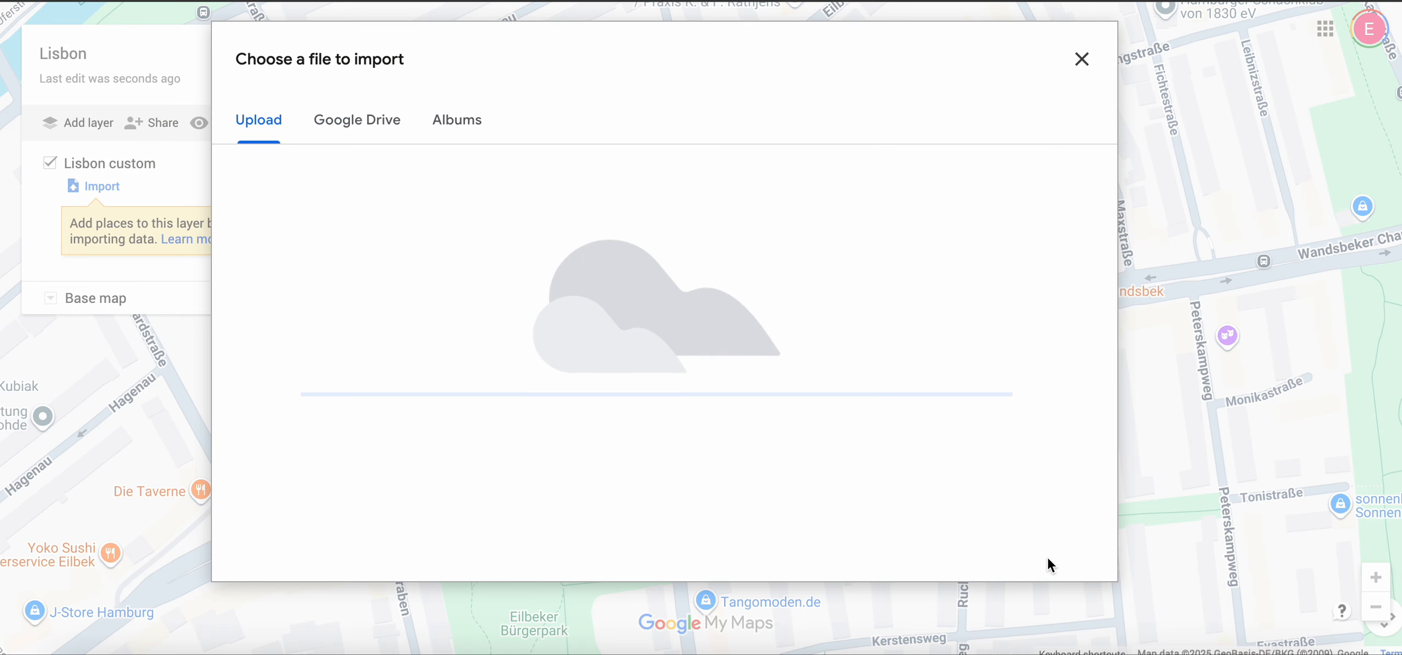
click(516, 353)
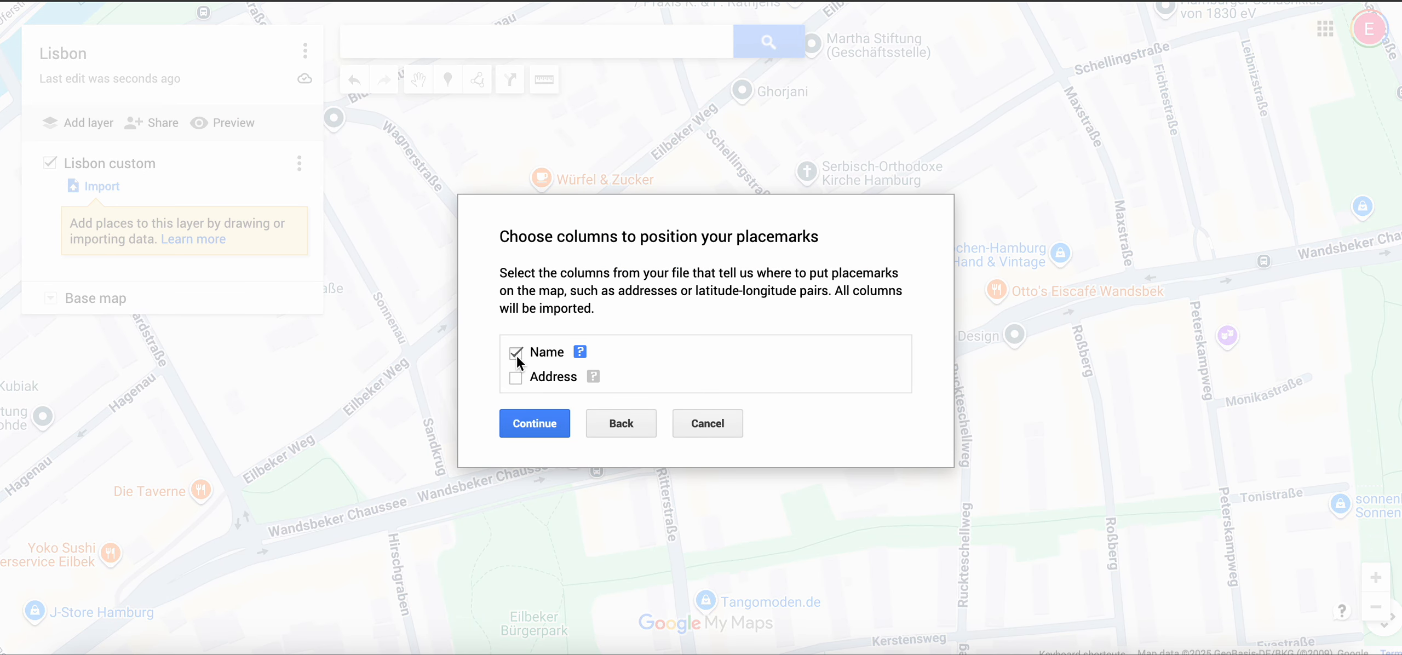
click(535, 424)
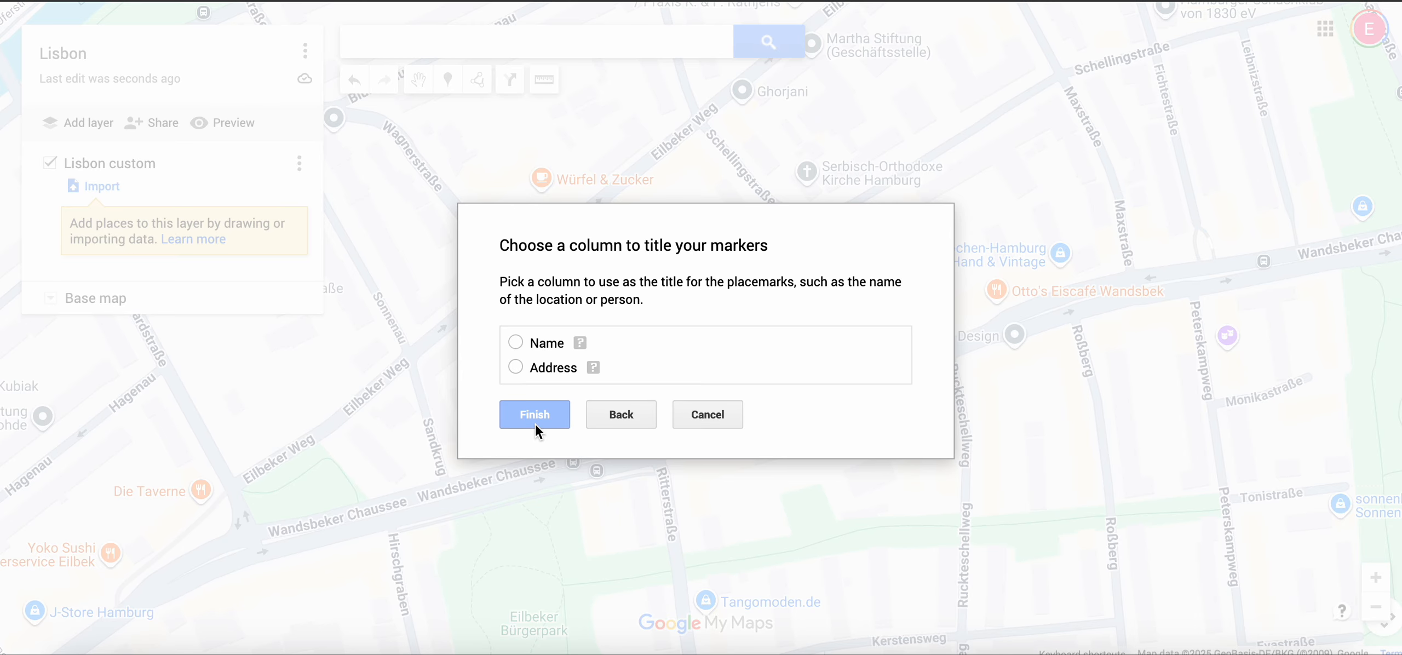
click(516, 367)
click(535, 424)
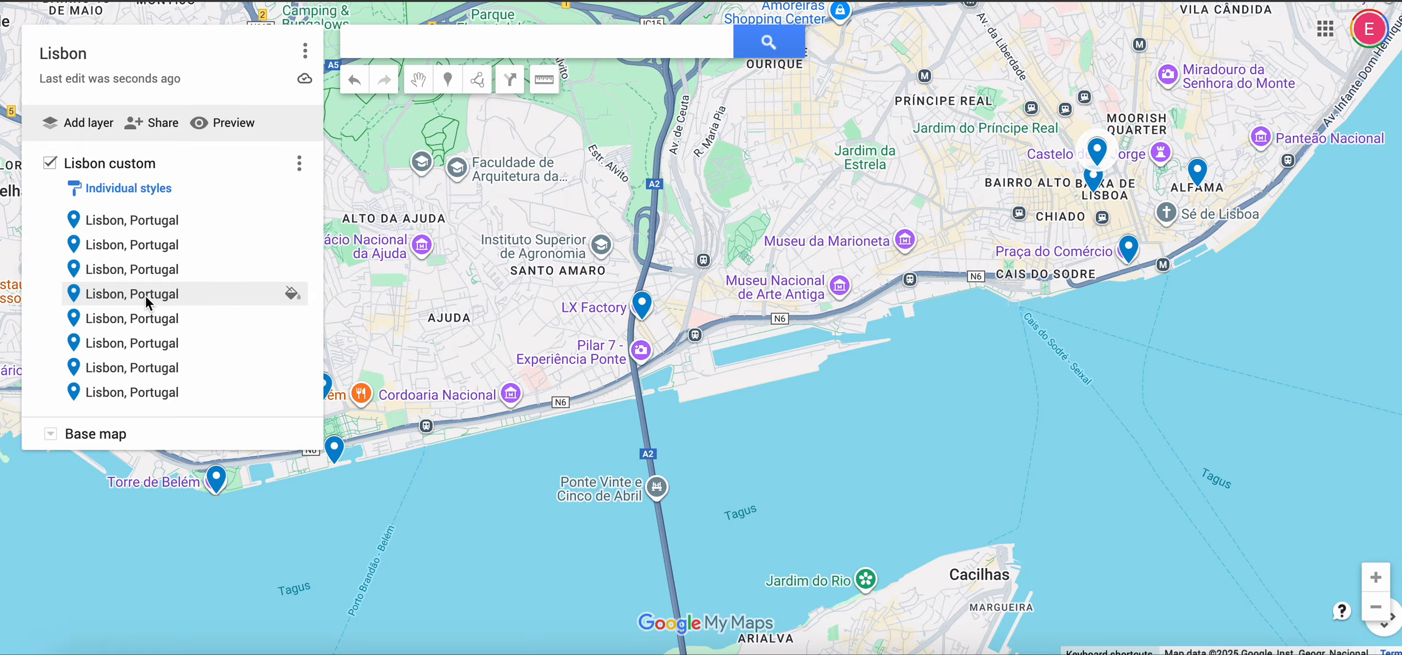
Rename the Belém Tower marker, the first place in the layer, to "belem" and save it.
click(158, 220)
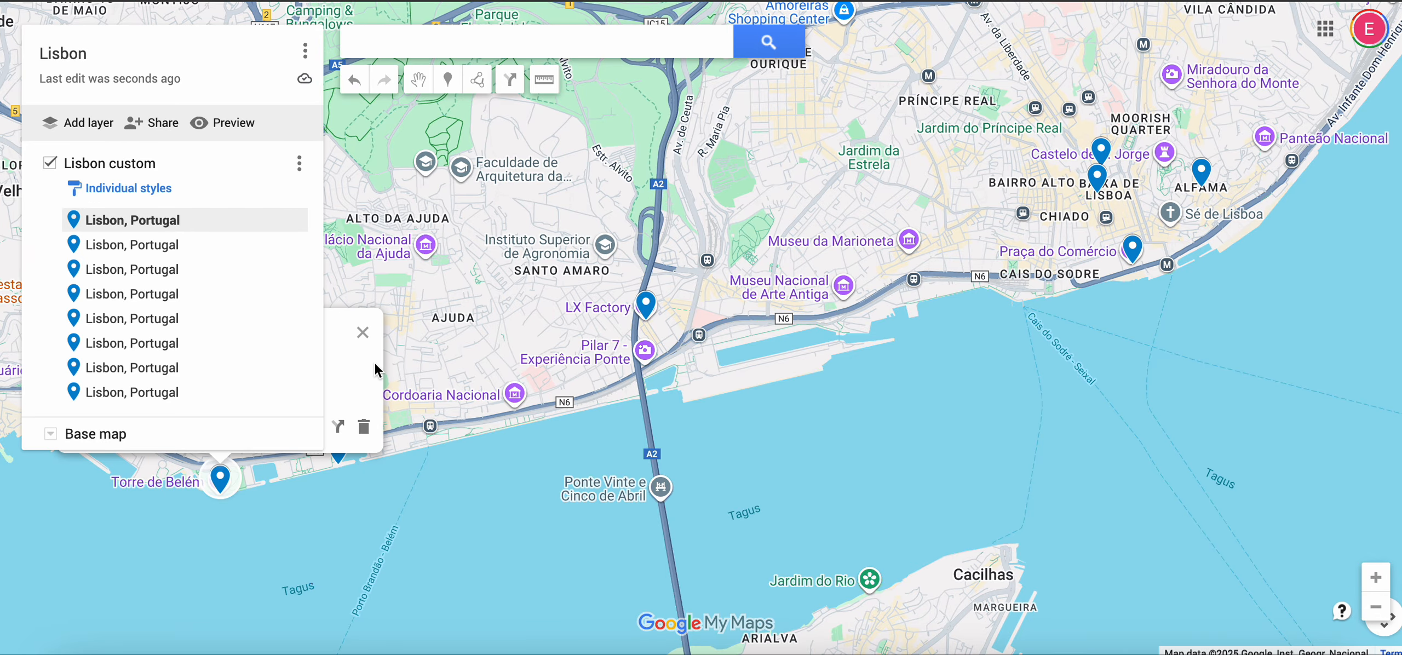
click(541, 360)
drag(221, 477, 502, 477)
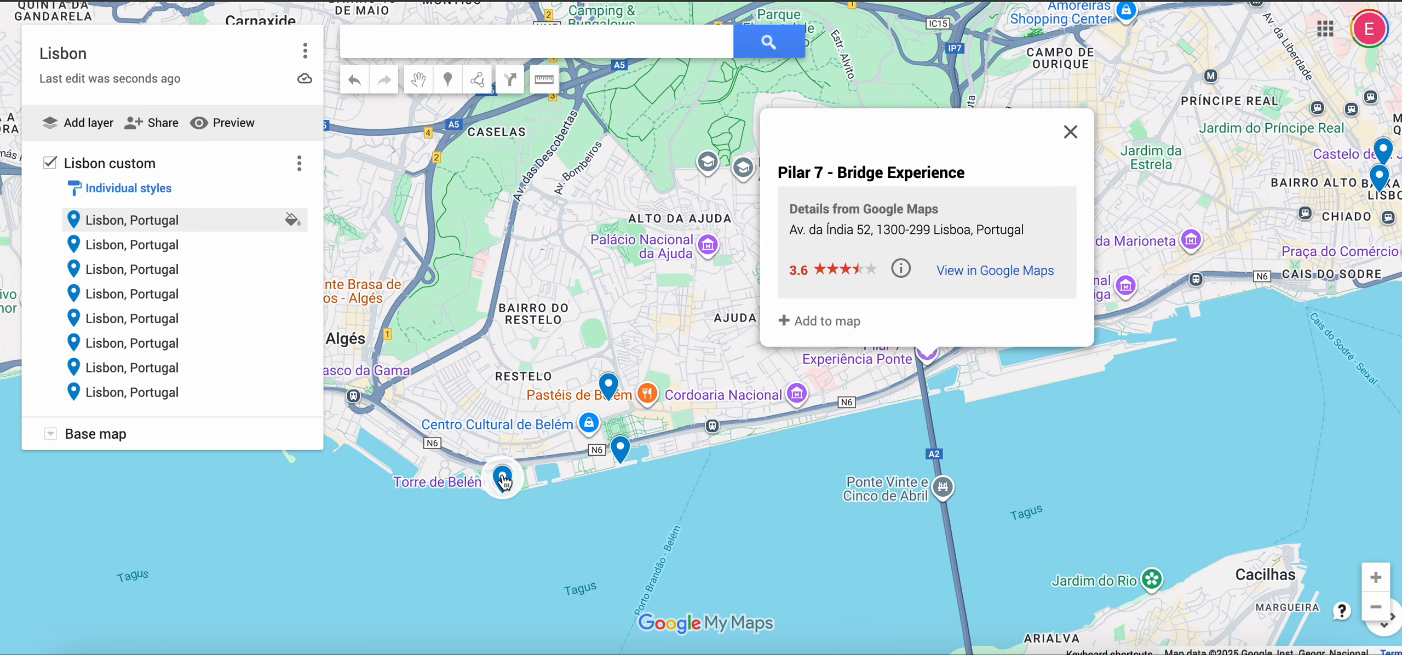
click(502, 476)
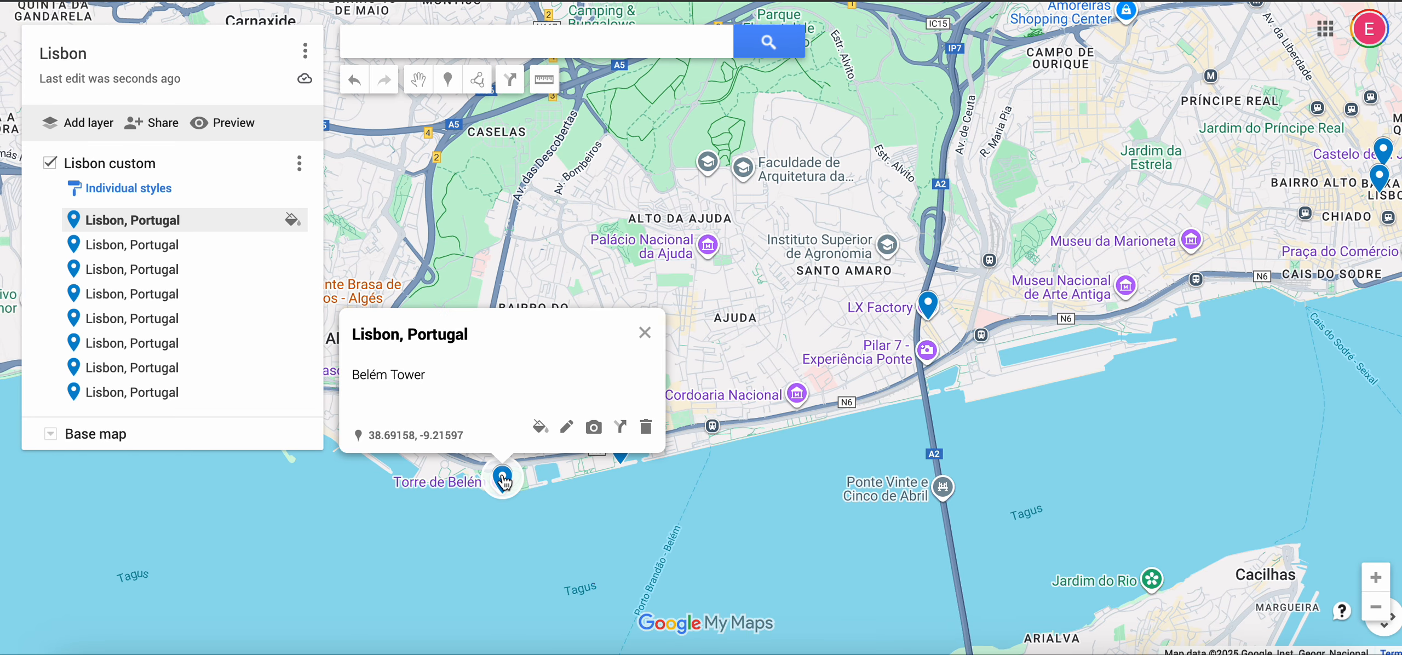
click(567, 427)
text(belem)
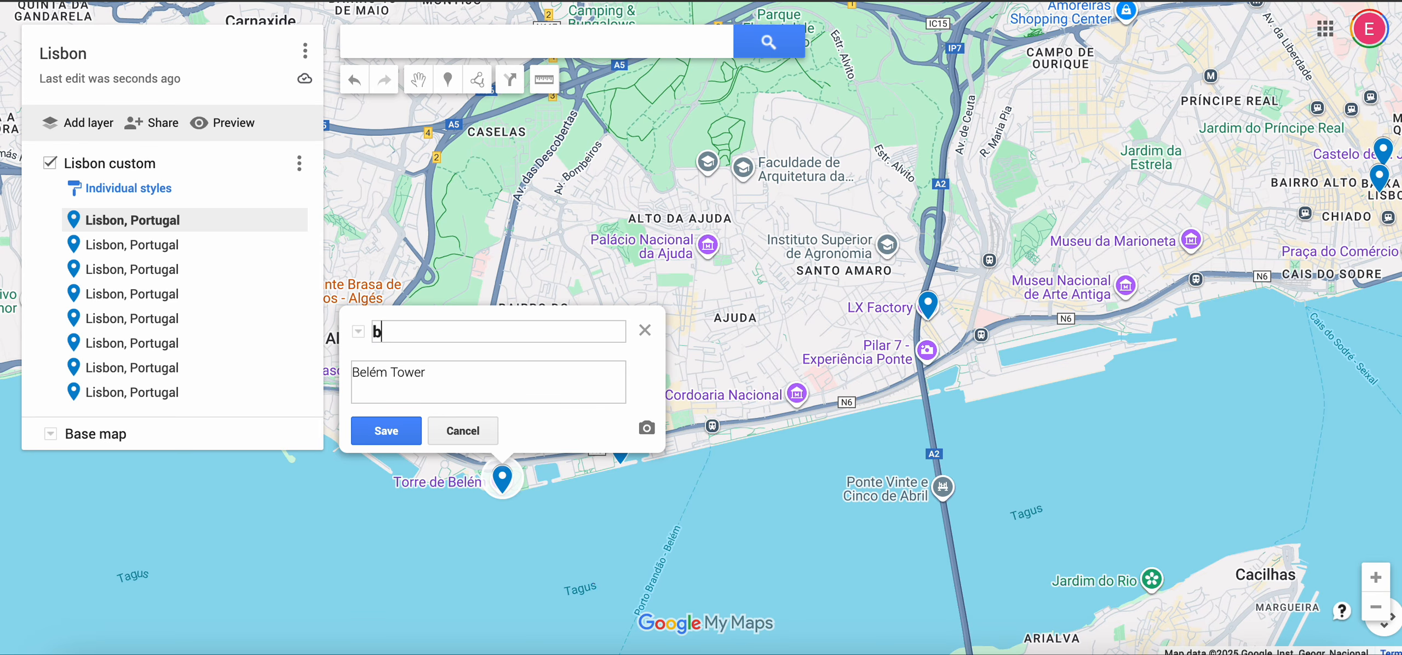
click(398, 439)
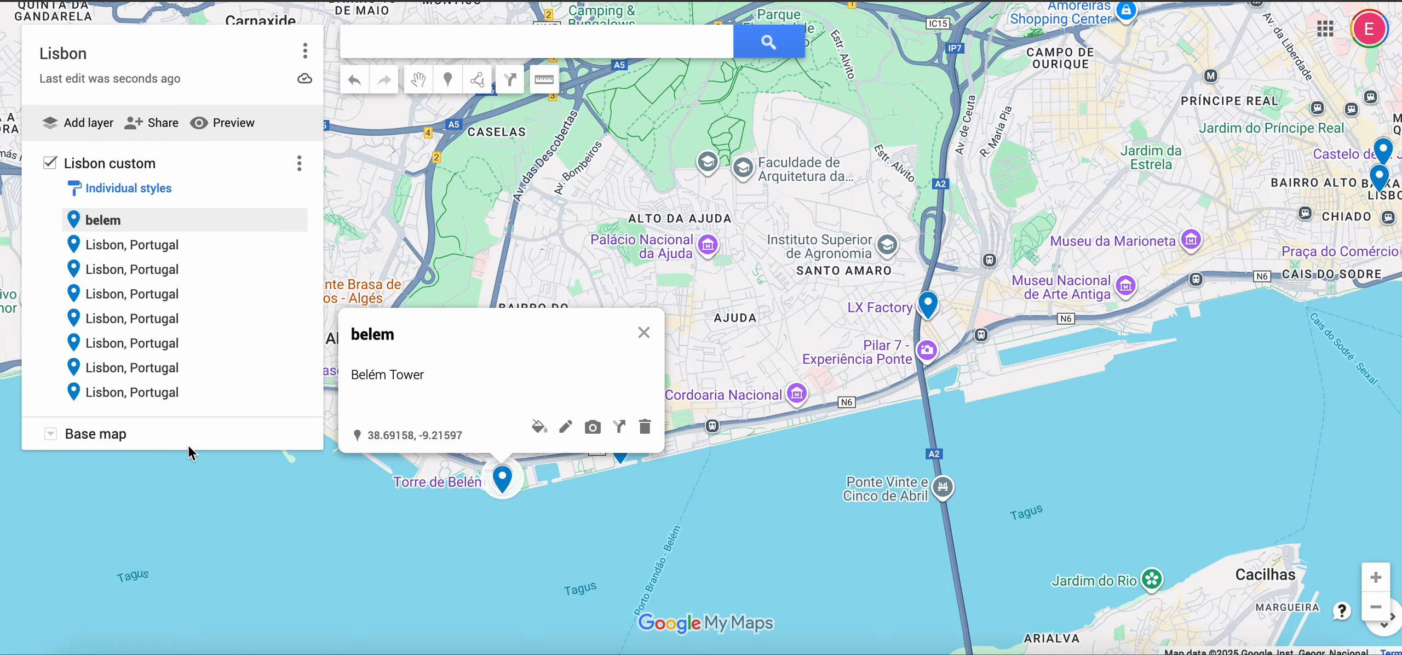
Delete the Lisbon custom layer with all its imported places.
click(298, 165)
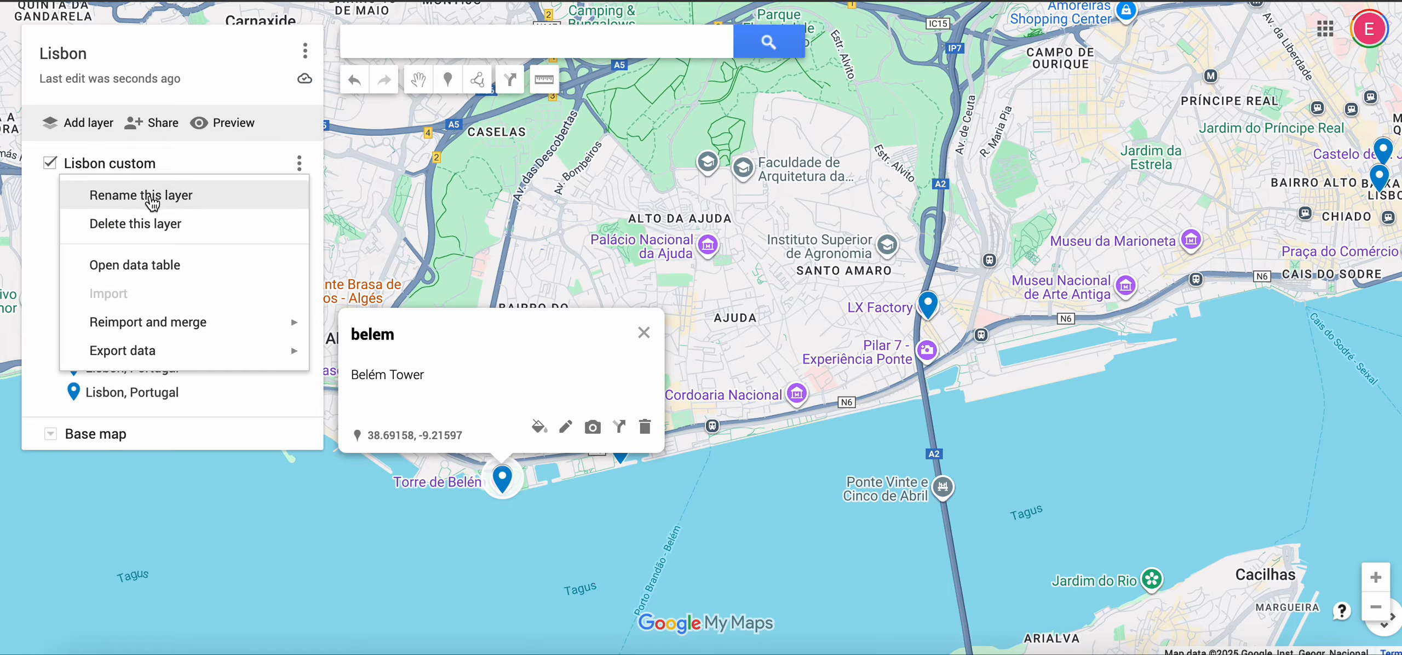
click(146, 226)
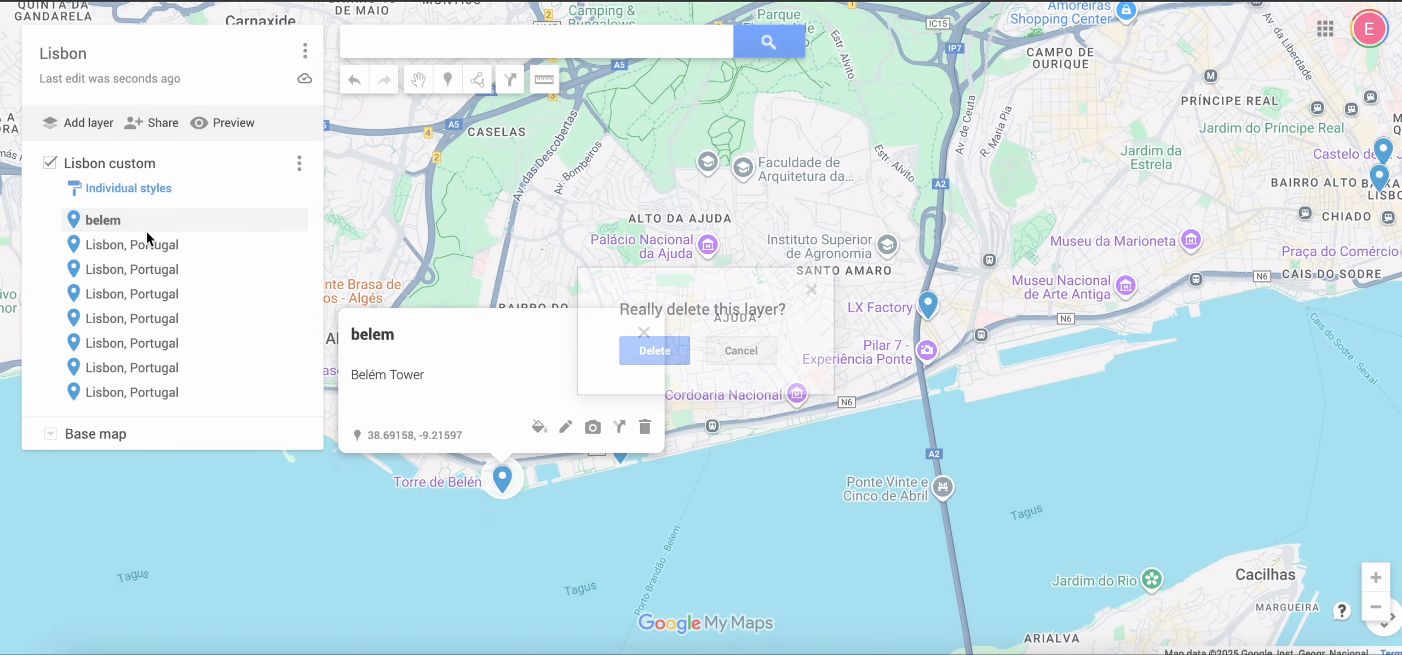
click(651, 353)
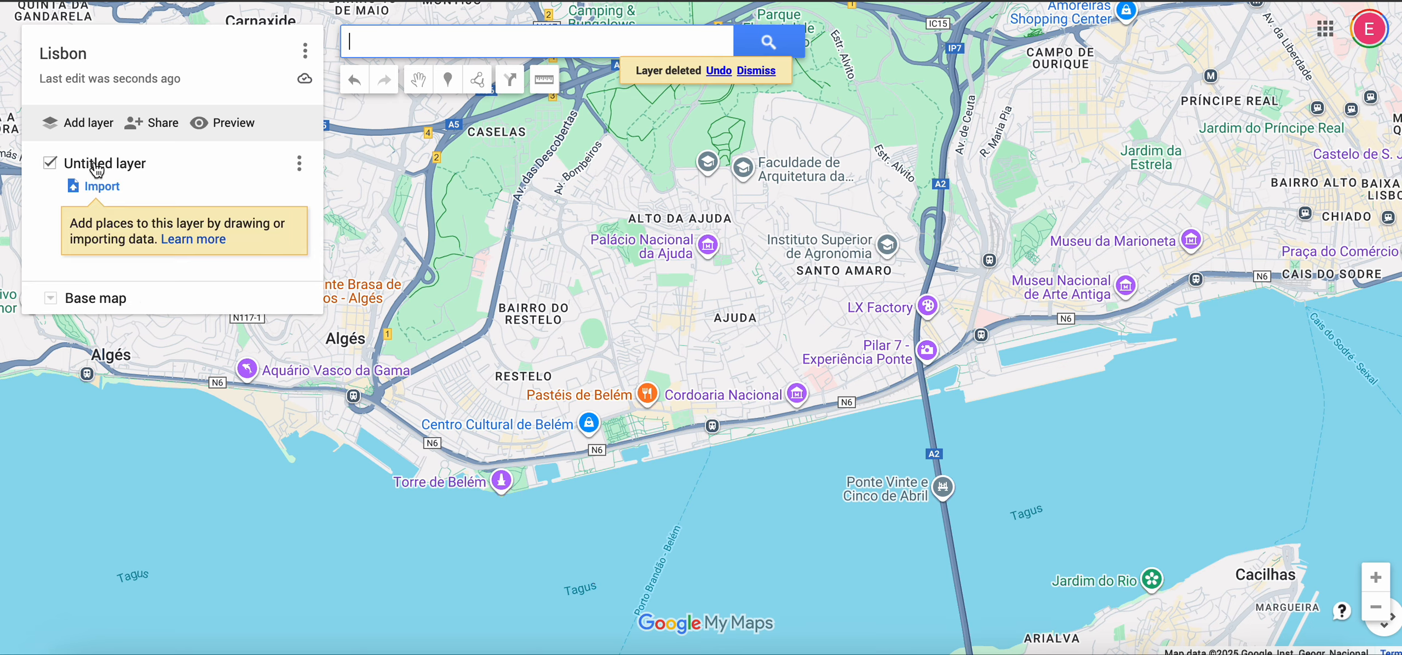
Import midi (1).csv into the empty layer, positioning placemarks by the Name and Address columns and titling markers by Name.
click(97, 186)
click(712, 462)
click(515, 113)
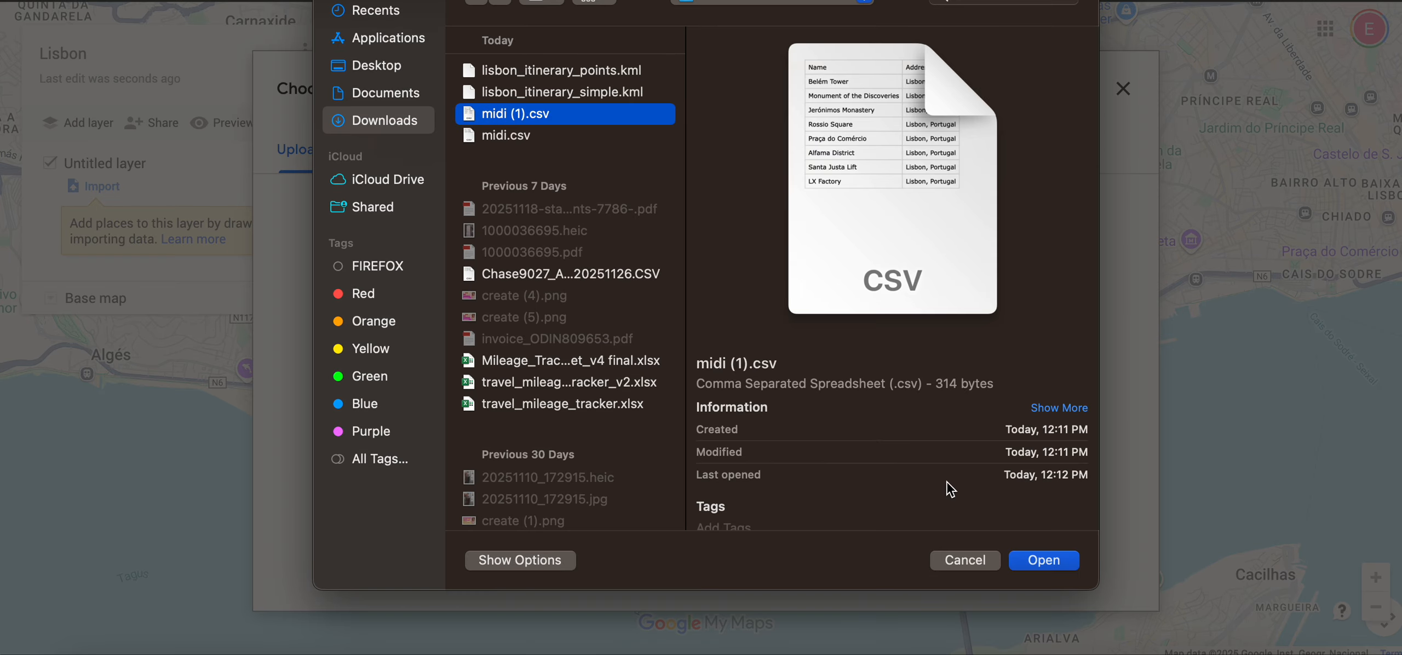
click(1036, 567)
click(516, 353)
click(515, 377)
click(532, 427)
click(515, 343)
click(539, 419)
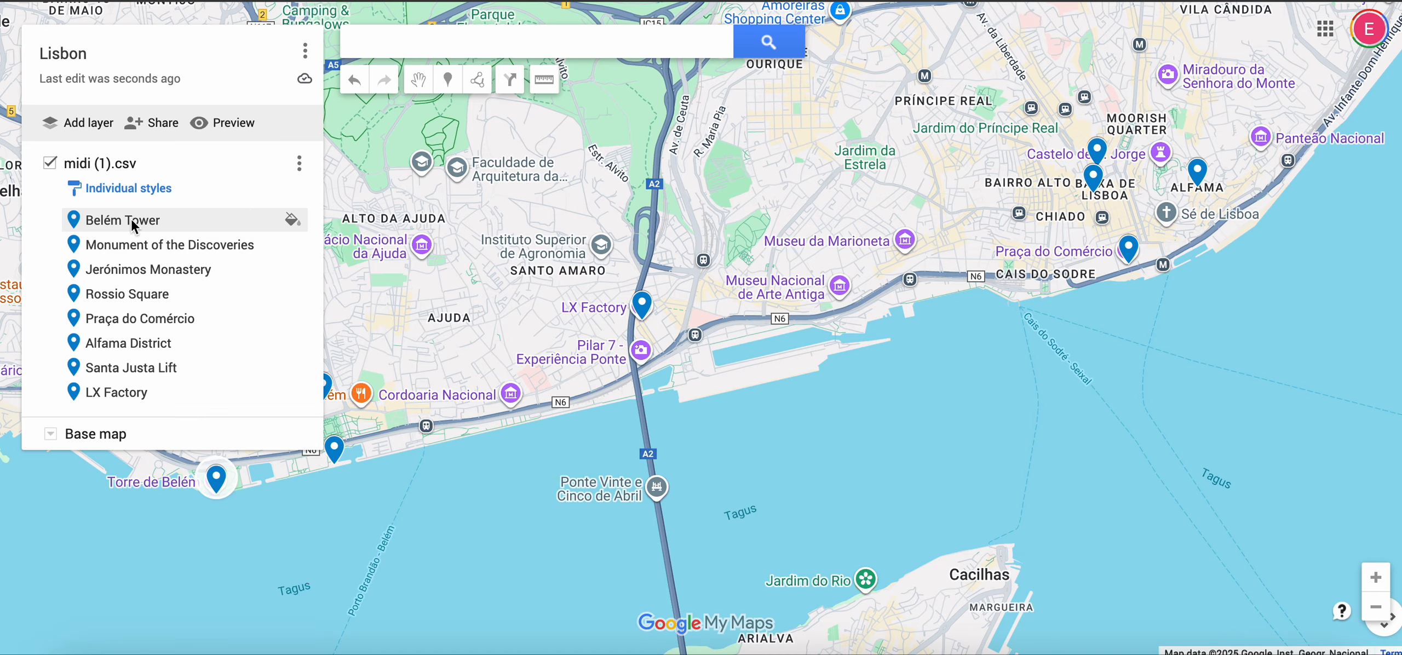
Style the Belém Tower marker in bright yellow with the theater masks icon.
click(299, 219)
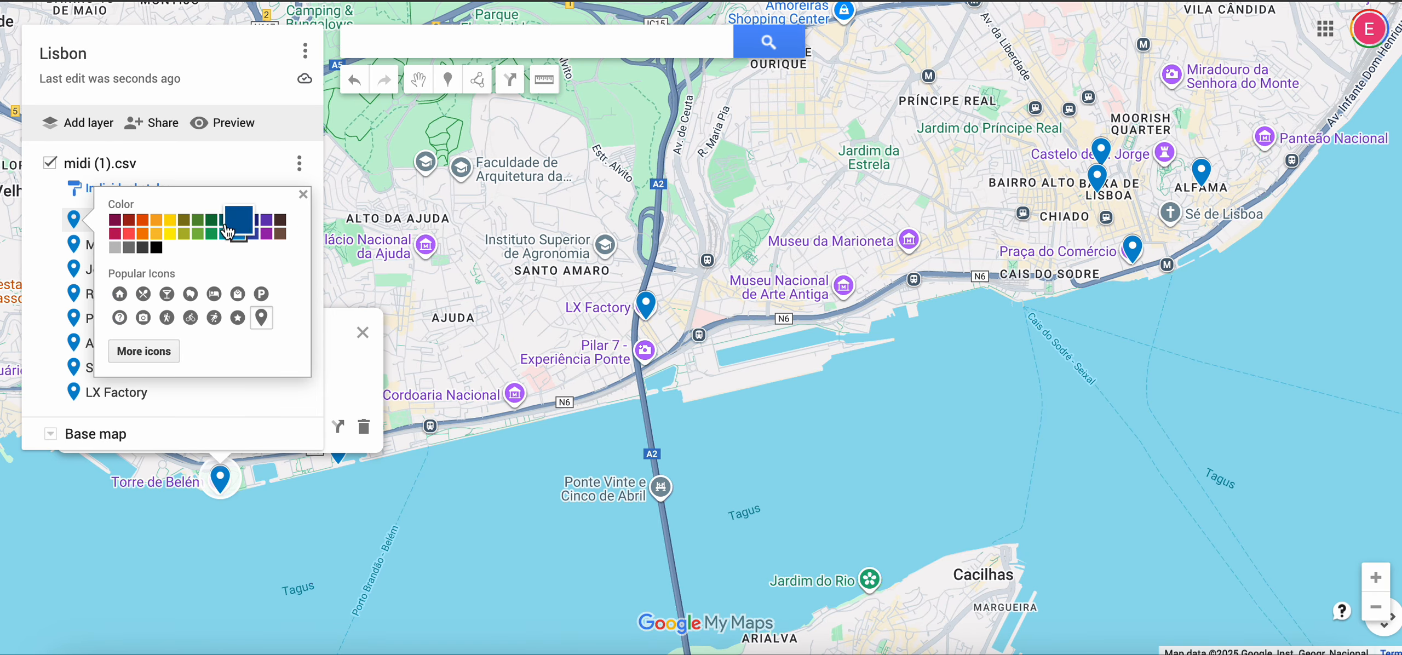
click(168, 235)
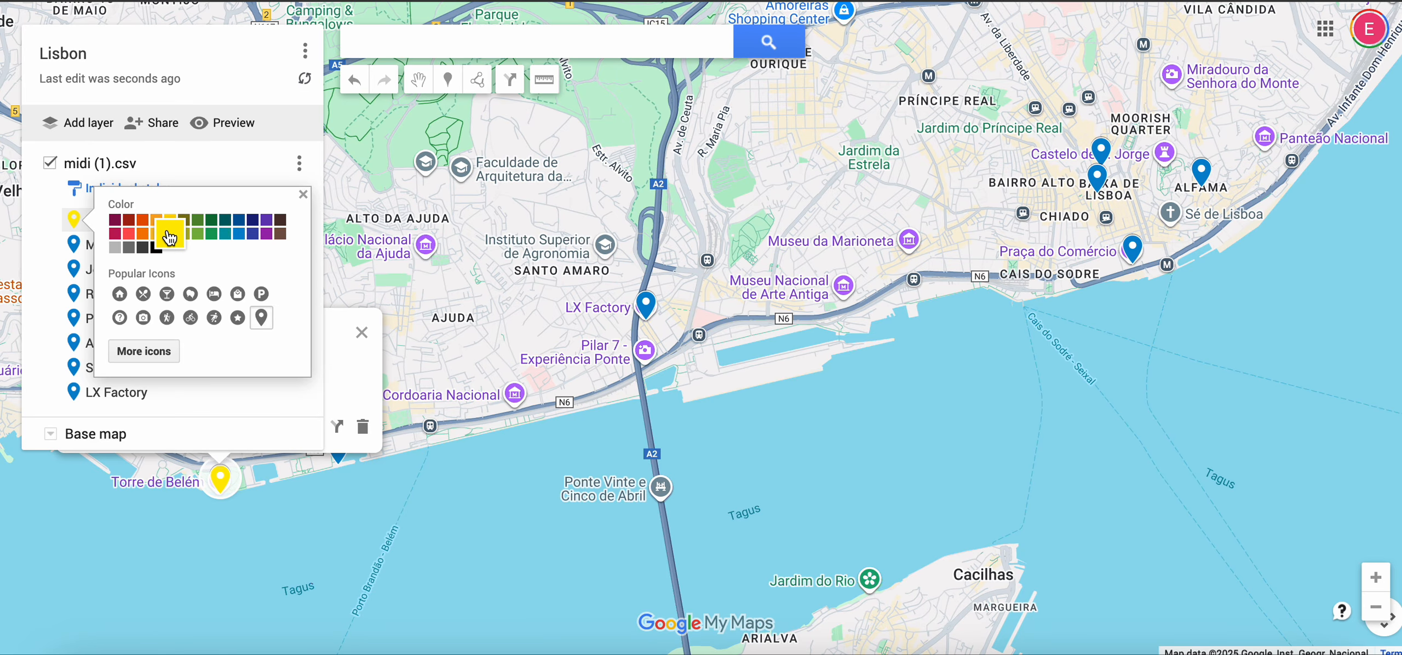
click(190, 294)
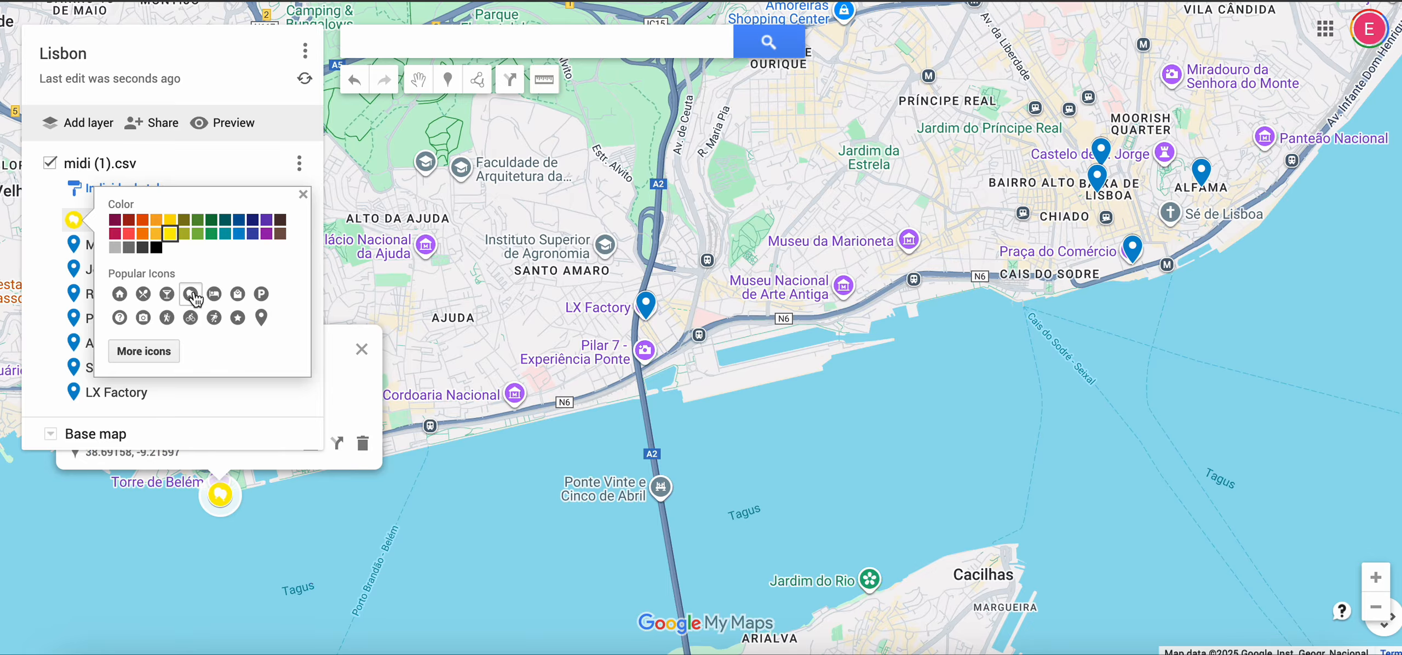
click(307, 202)
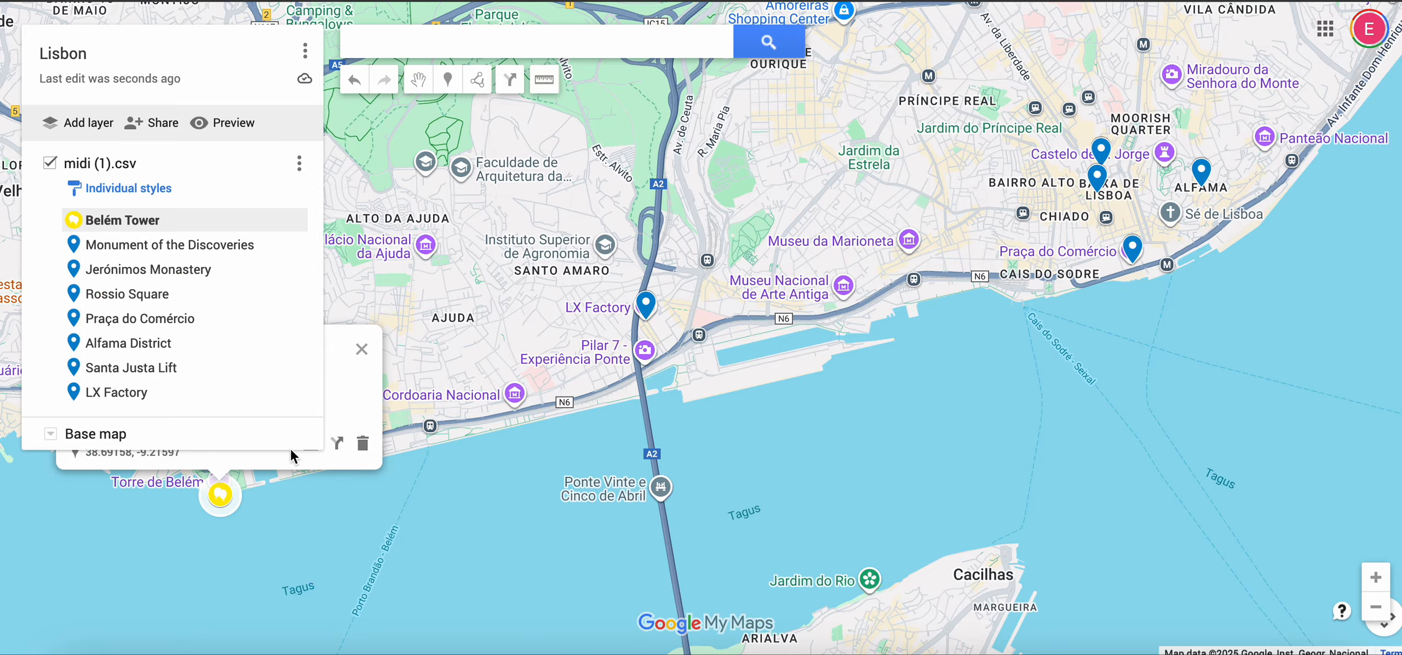
Locate the Belém Tower marker on the map, open its title and description for editing, and save without changes.
double_click(504, 406)
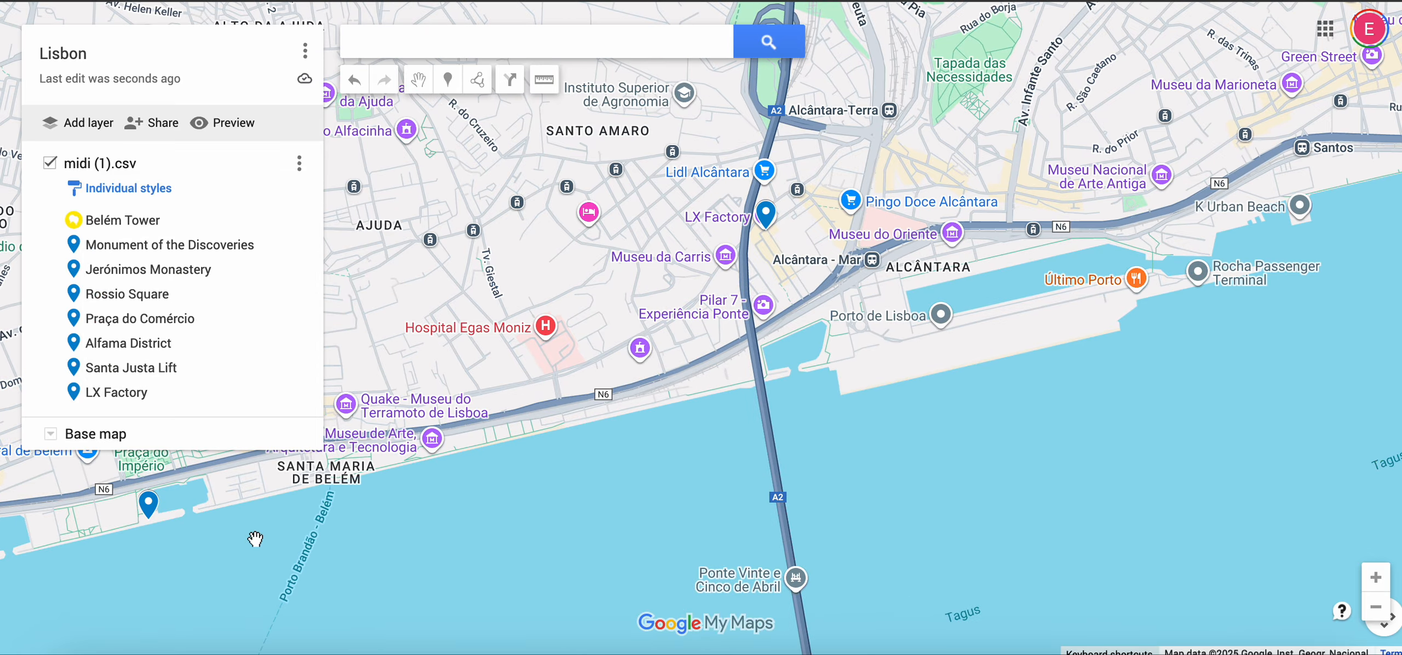
scroll(255, 540, down, 2)
click(94, 567)
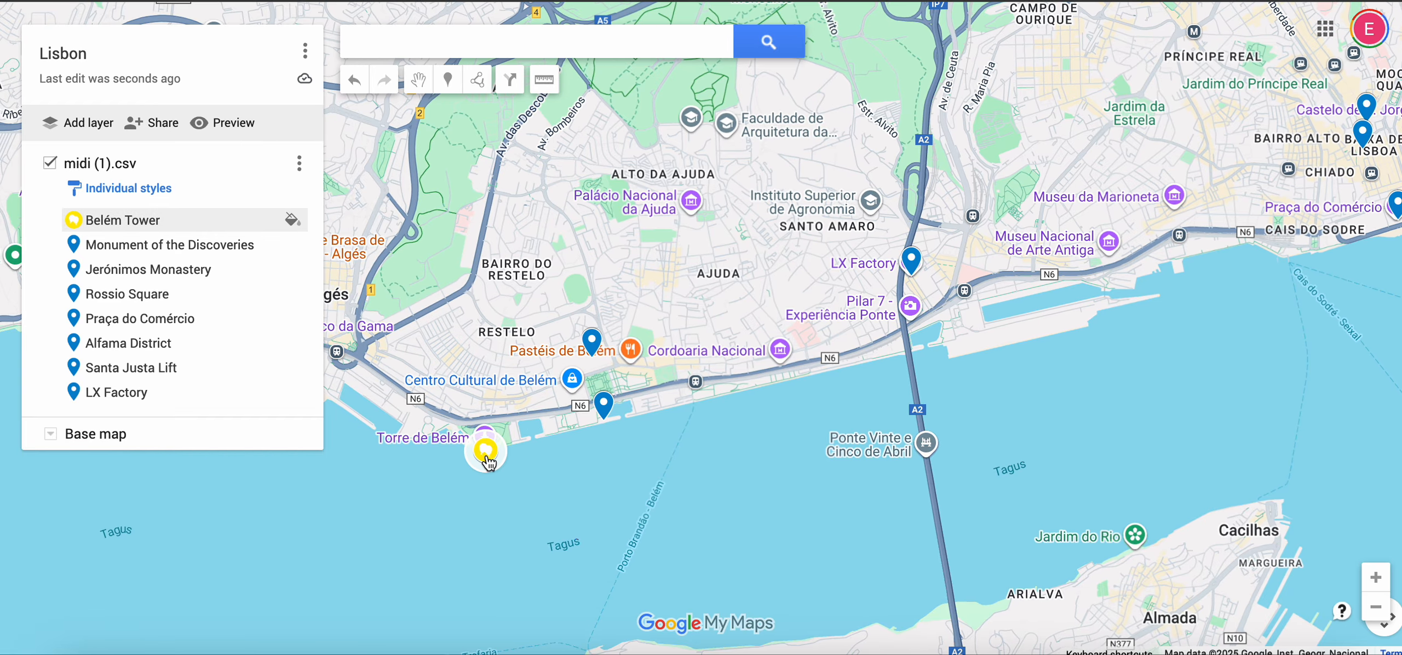
click(556, 402)
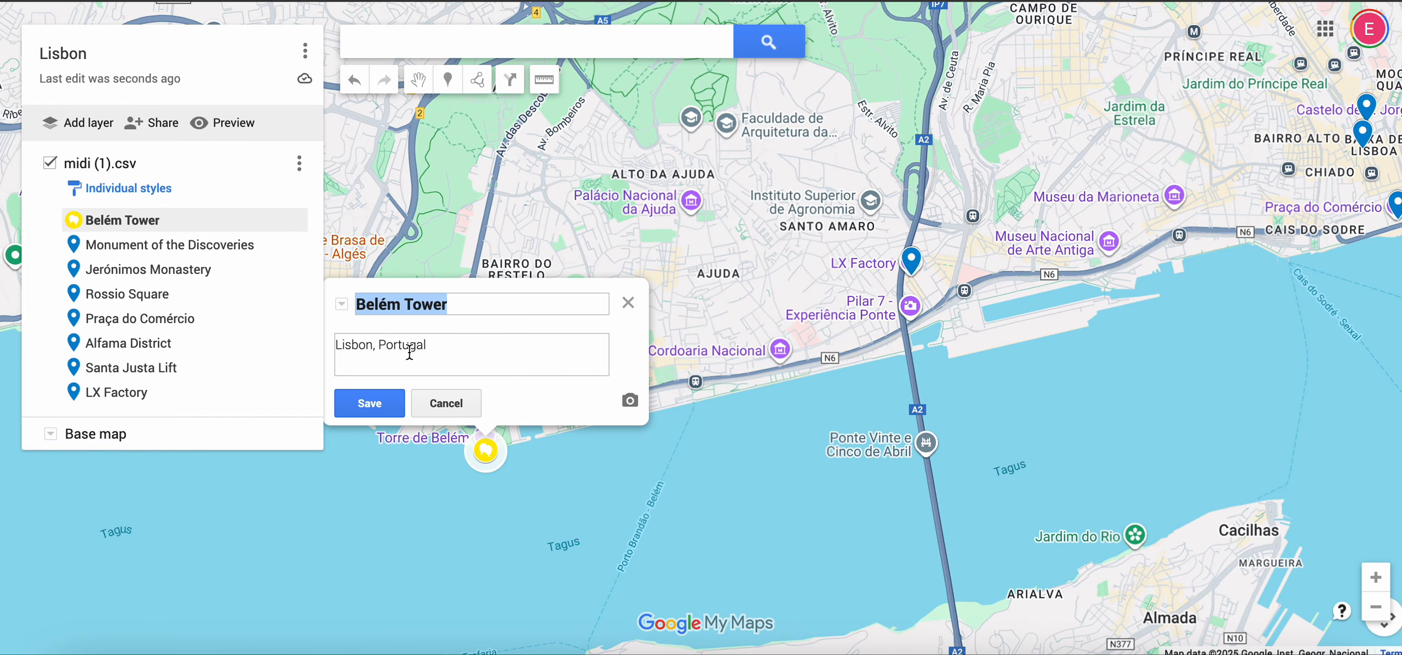
click(366, 399)
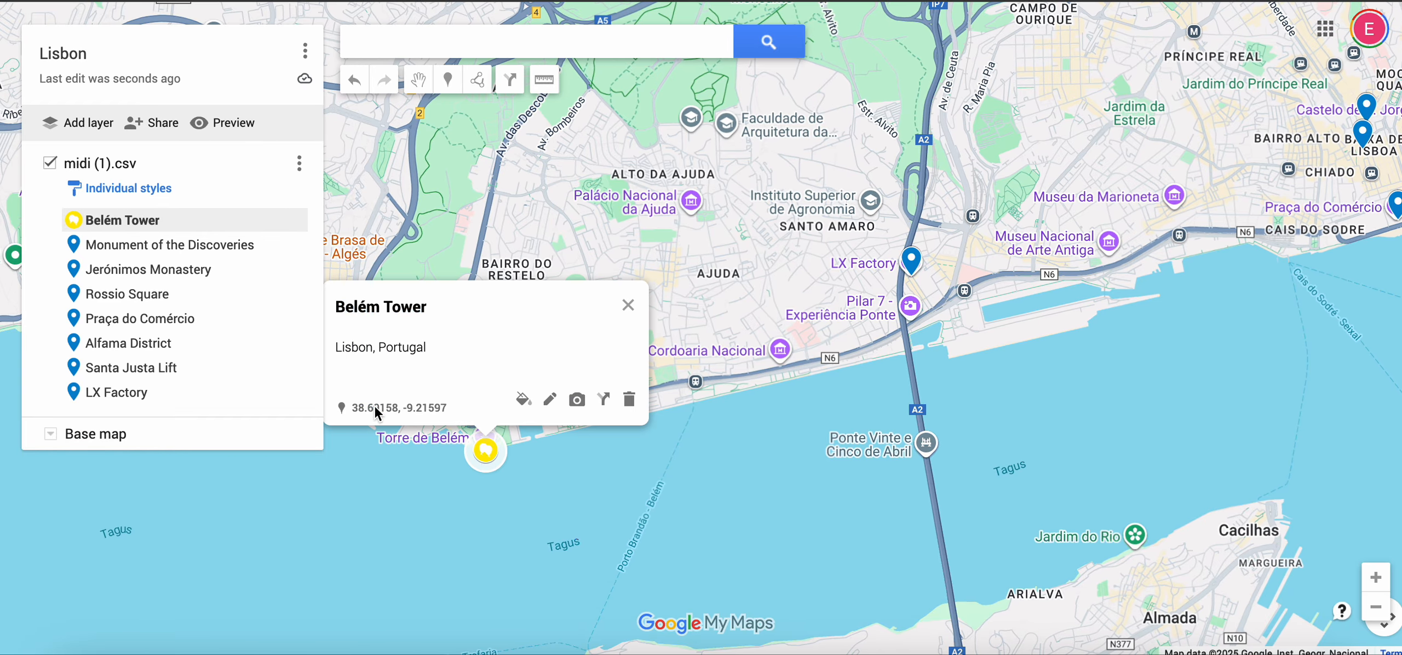
Reorder the layer's places, moving Alfama District directly below Belém Tower and LX Factory to the start of the list.
drag(110, 345, 104, 247)
drag(121, 392, 119, 225)
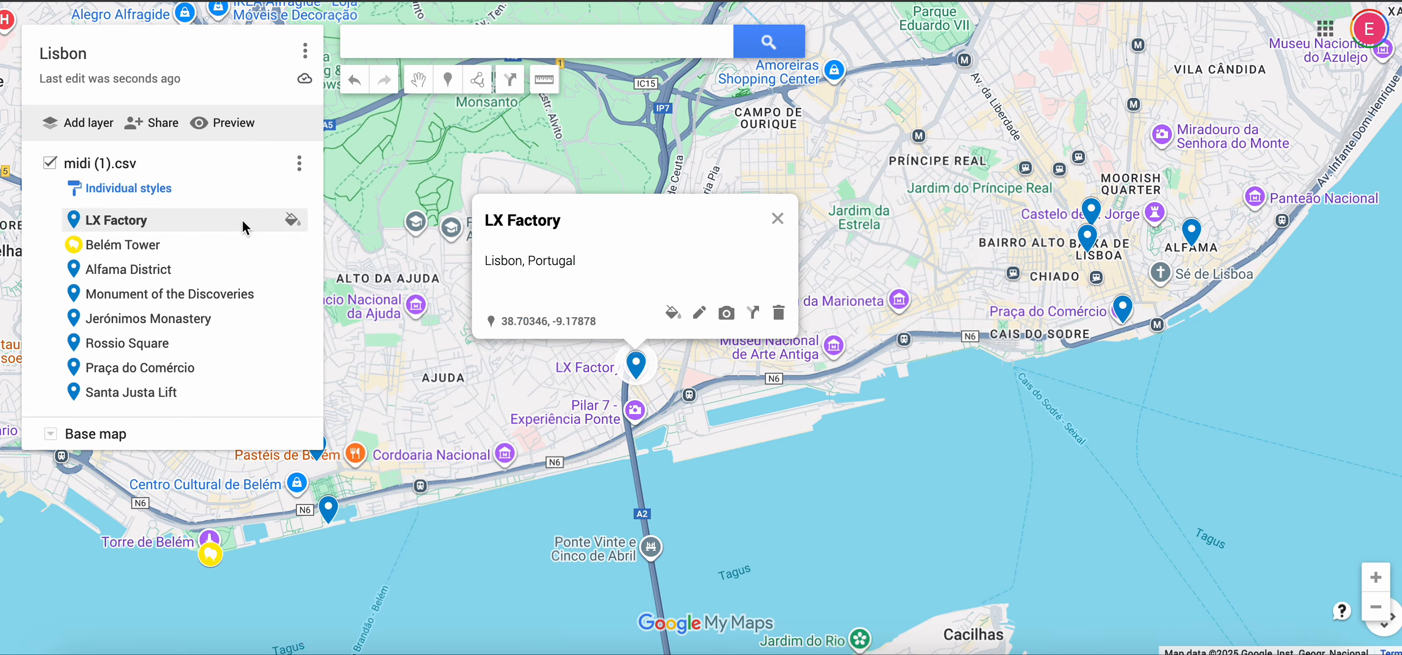
Change the LX Factory marker's color to purple, keeping the standard pin icon.
click(284, 221)
click(212, 219)
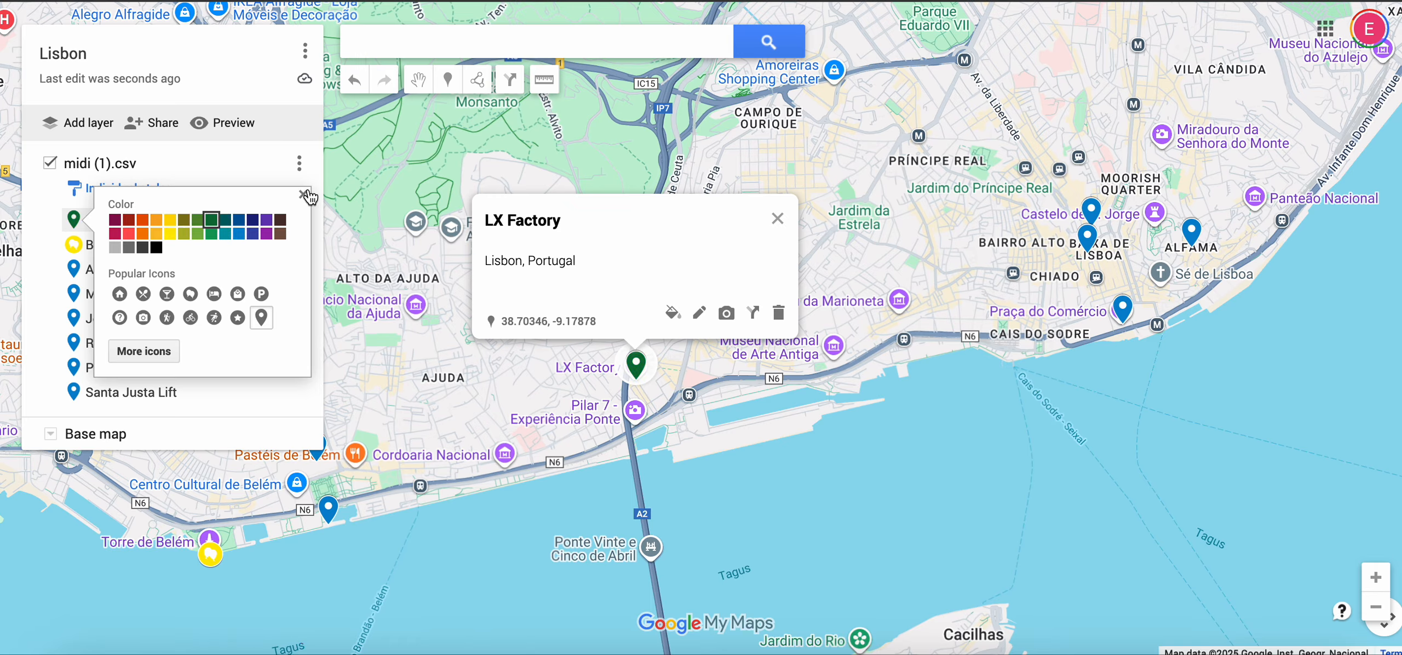
click(266, 233)
click(304, 195)
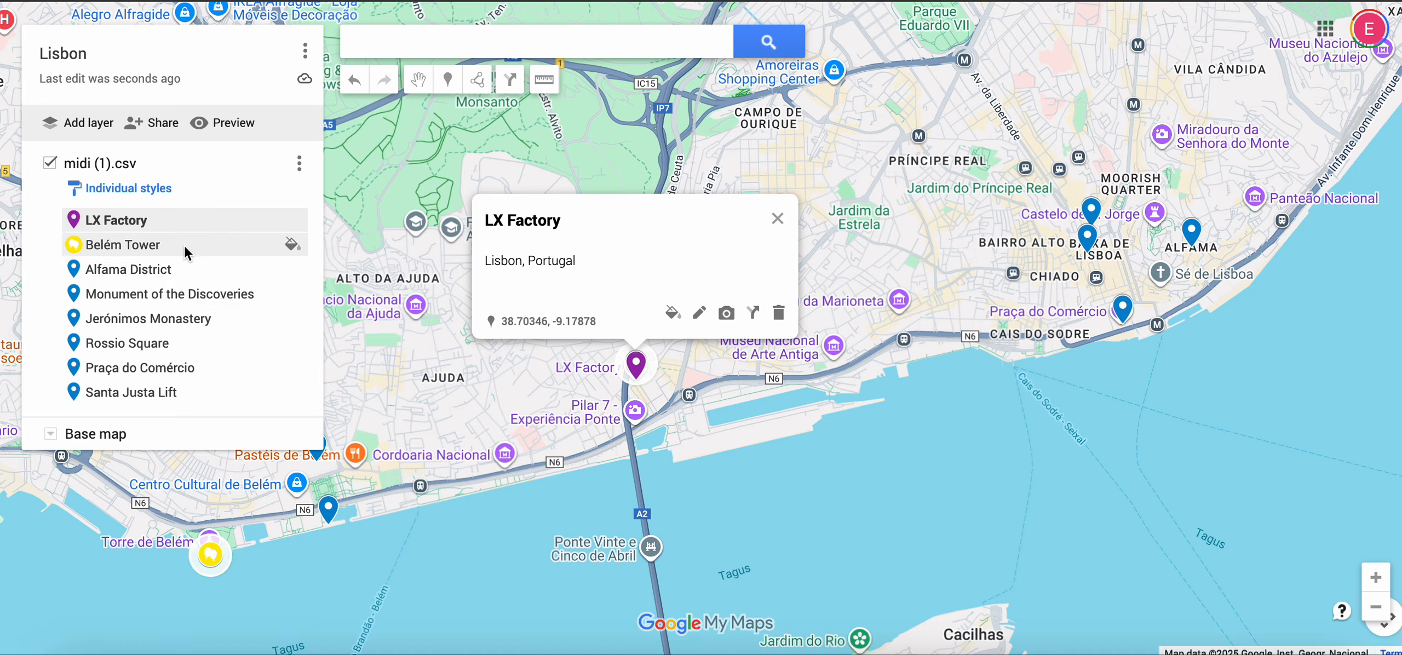
Copy all the destination rows from the stops table in Gemini and paste them into the Lisbon map's place search.
click(432, 42)
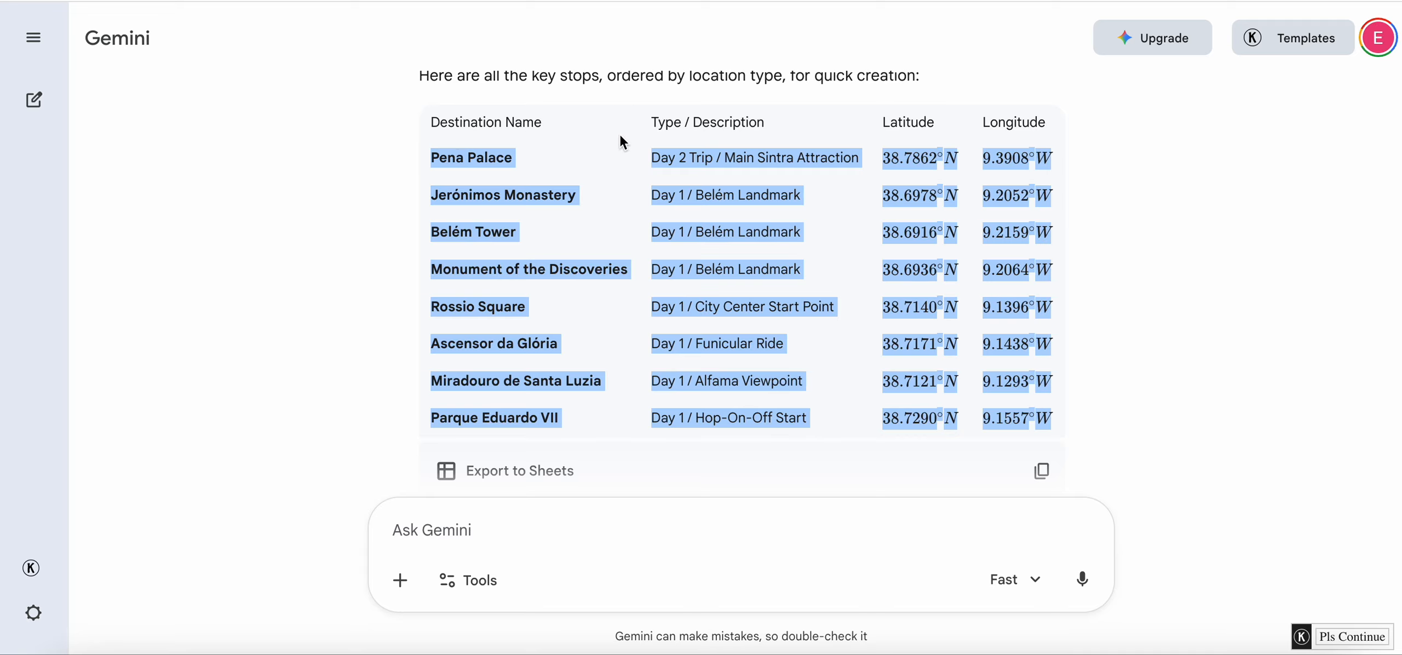
click(559, 141)
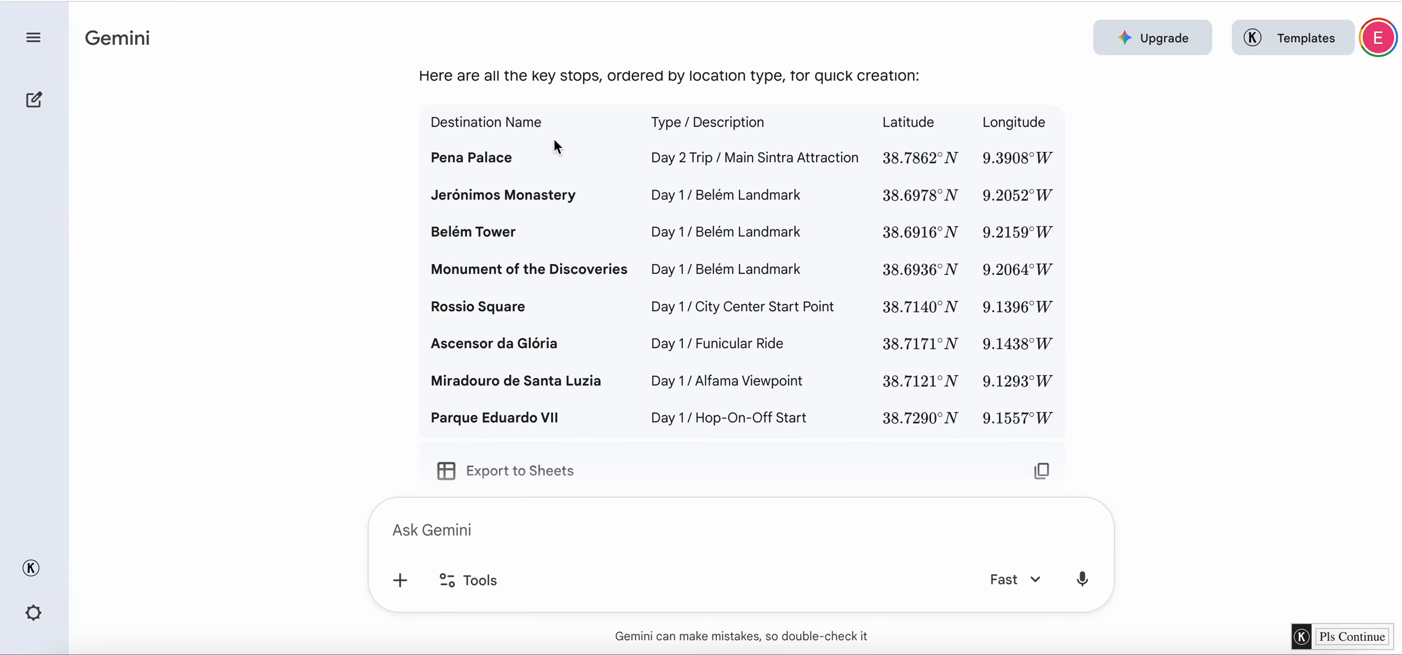
drag(432, 153, 1079, 405)
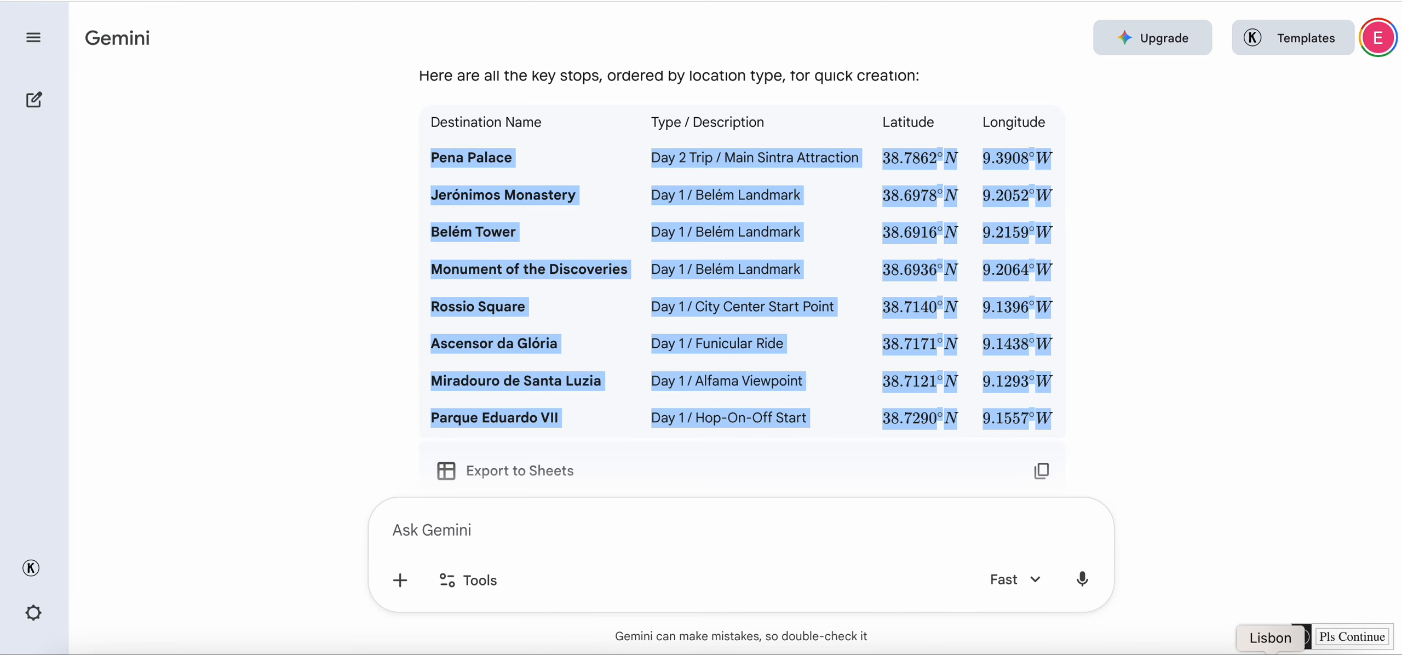
click(1270, 653)
click(551, 41)
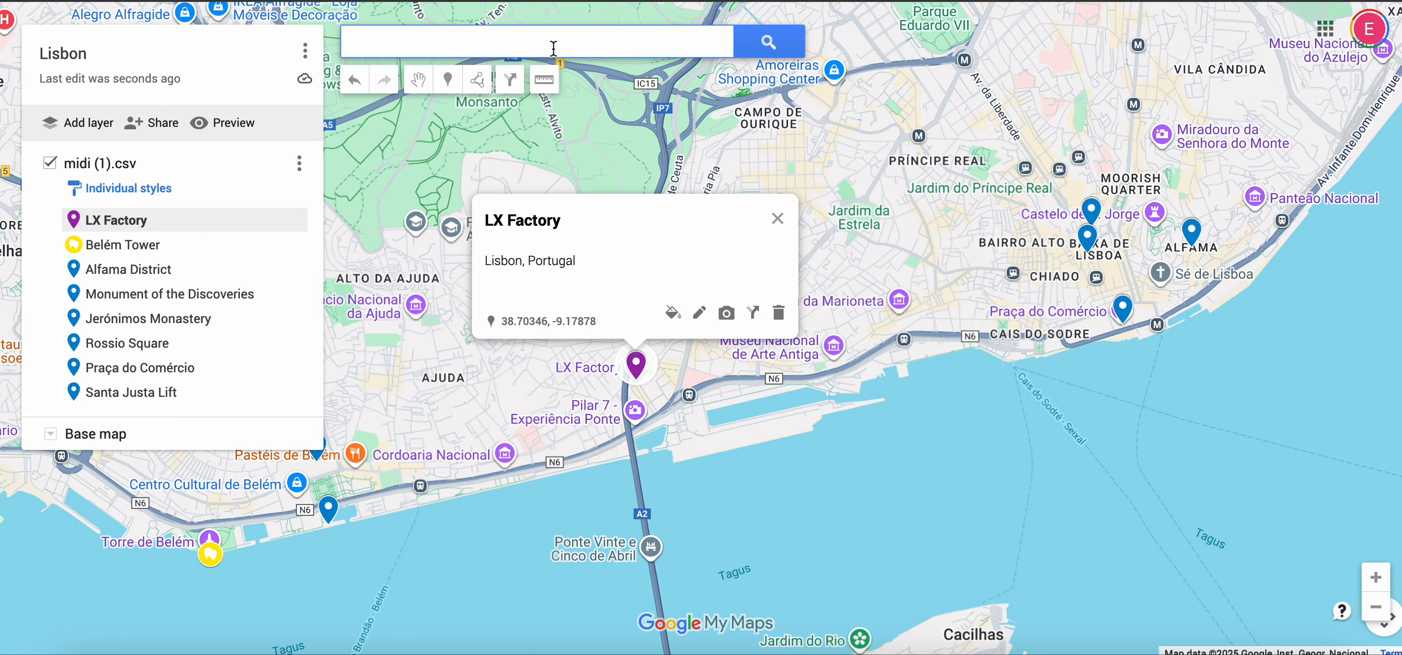
key(super+v)
Delete the midi (1).csv layer from the Lisbon map.
click(299, 164)
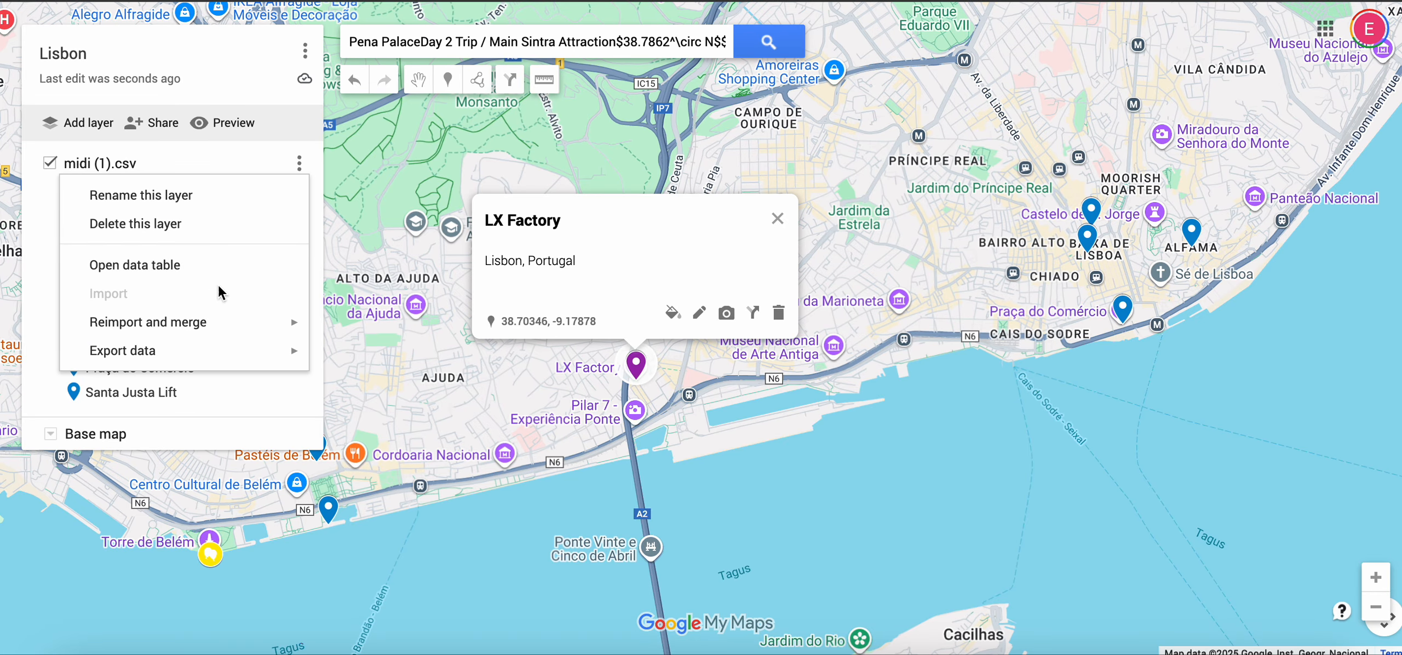
click(164, 225)
click(652, 348)
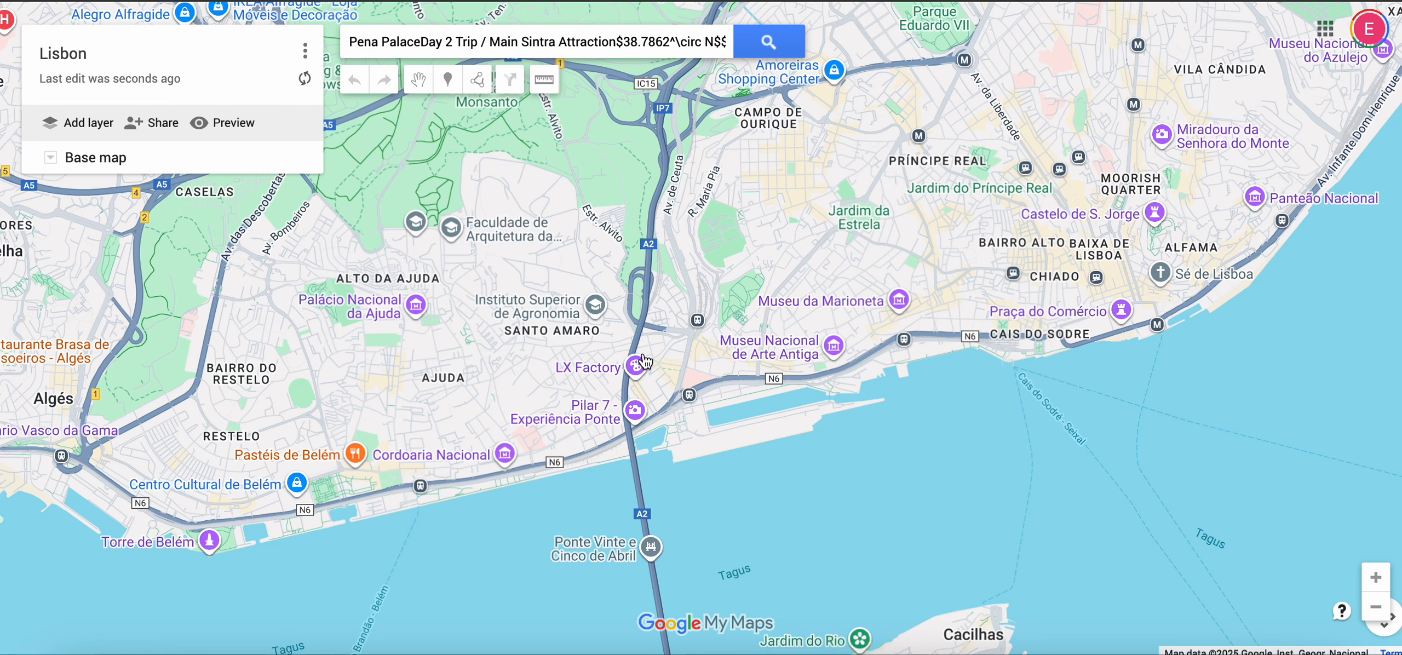
Search the map for the pasted places and add every result, from National Palace of Pena through Temple of Columns, to the untitled layer.
click(772, 44)
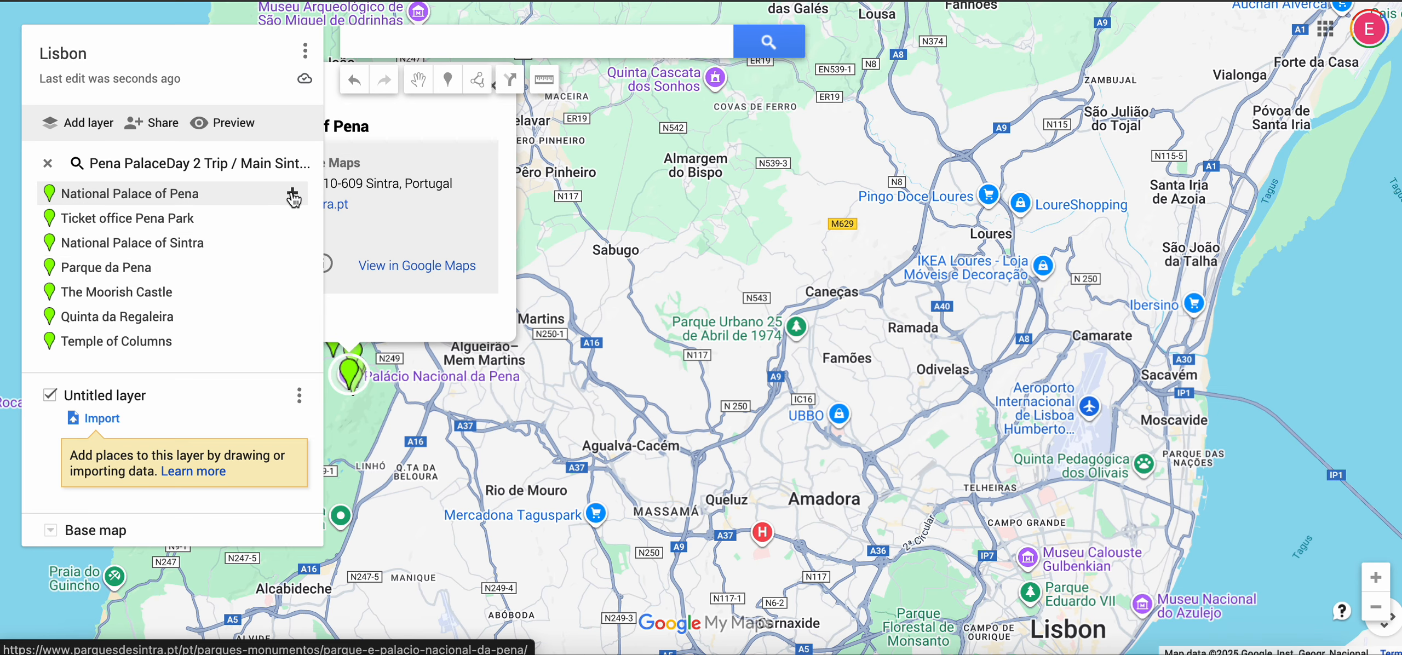
click(293, 195)
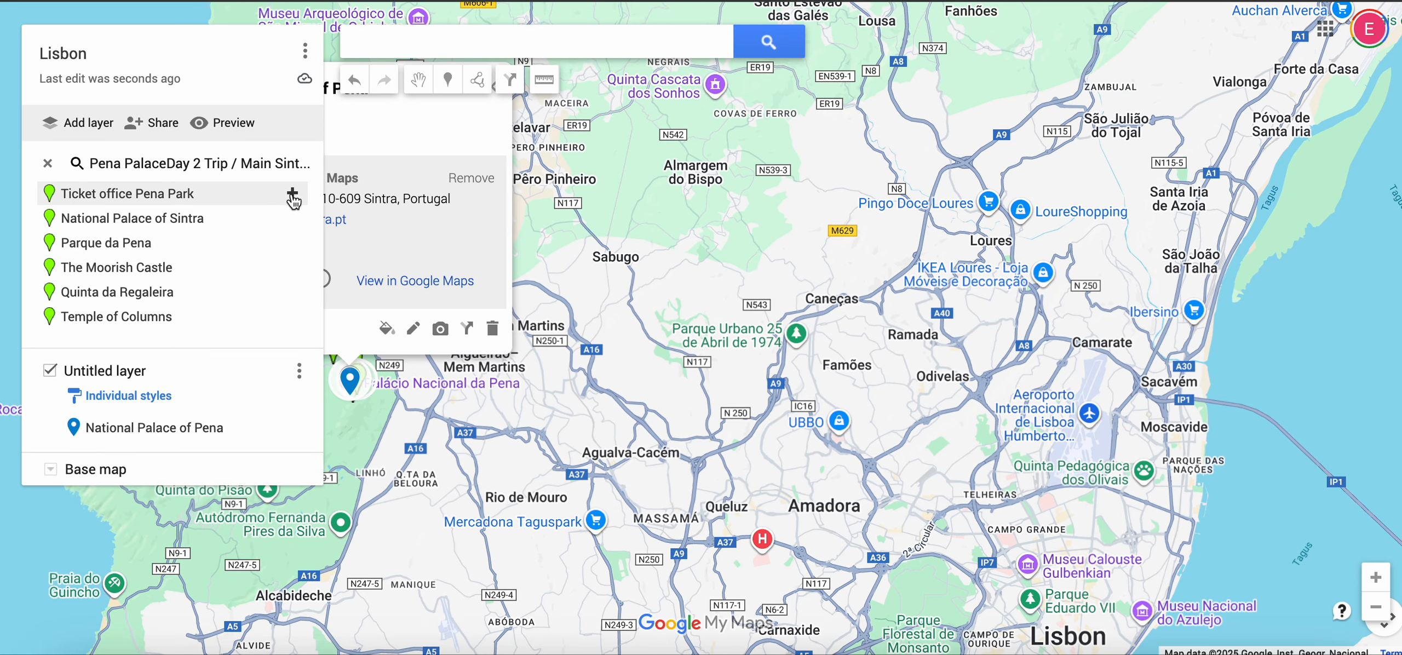
click(293, 194)
click(293, 194)
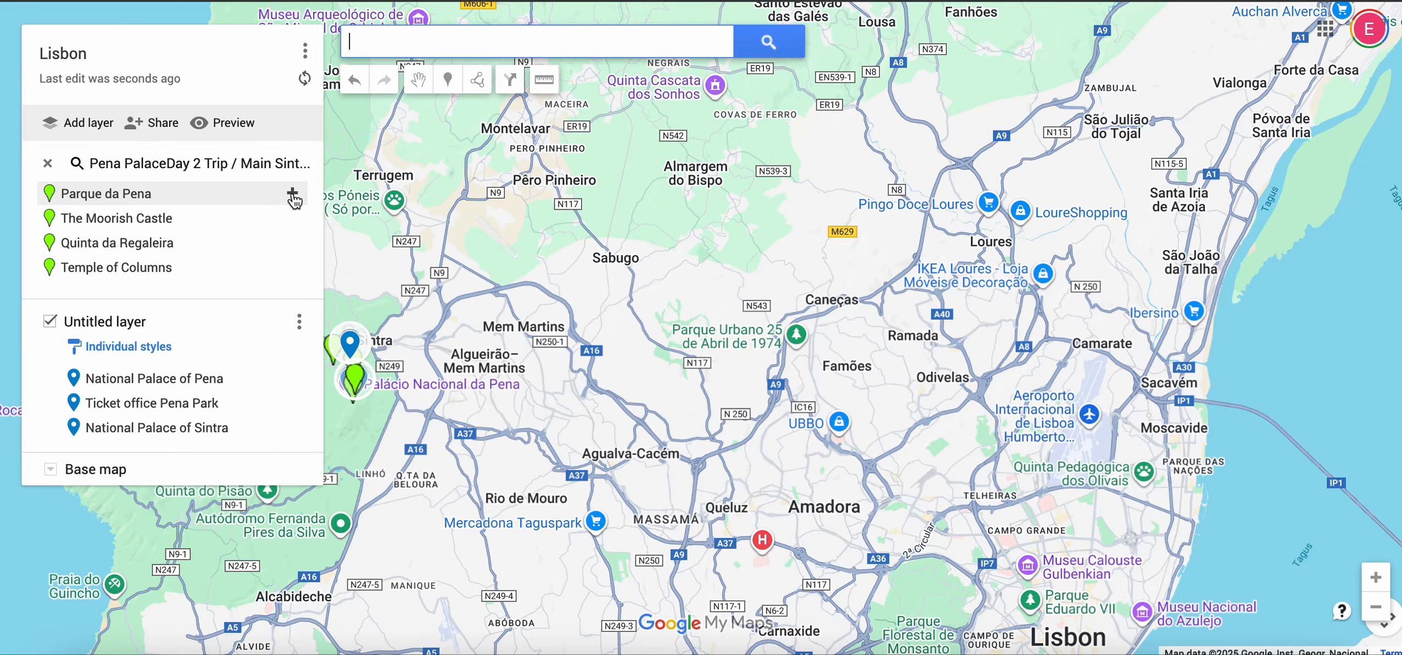
click(292, 195)
click(293, 194)
click(292, 195)
click(293, 194)
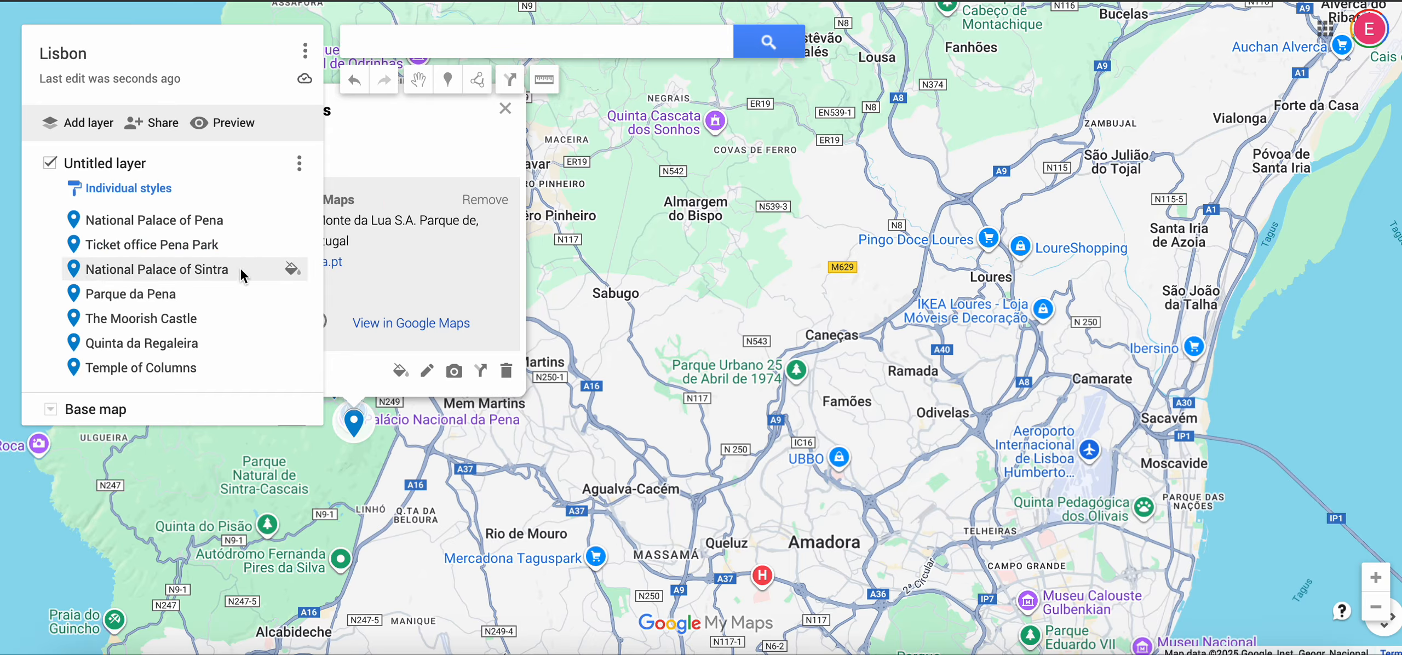
Move Temple of Columns directly below Ticket office Pena Park and recolor the National Palace of Pena marker yellow-orange.
drag(132, 366, 128, 257)
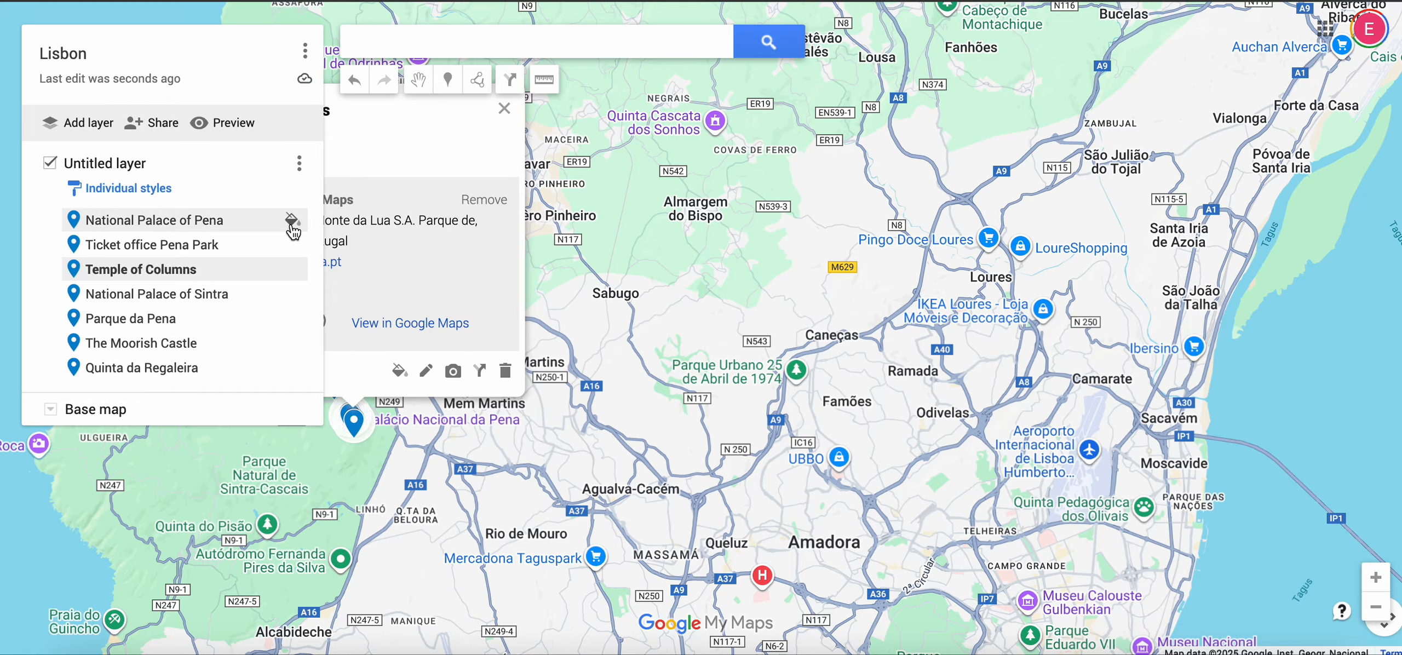
click(291, 220)
click(204, 239)
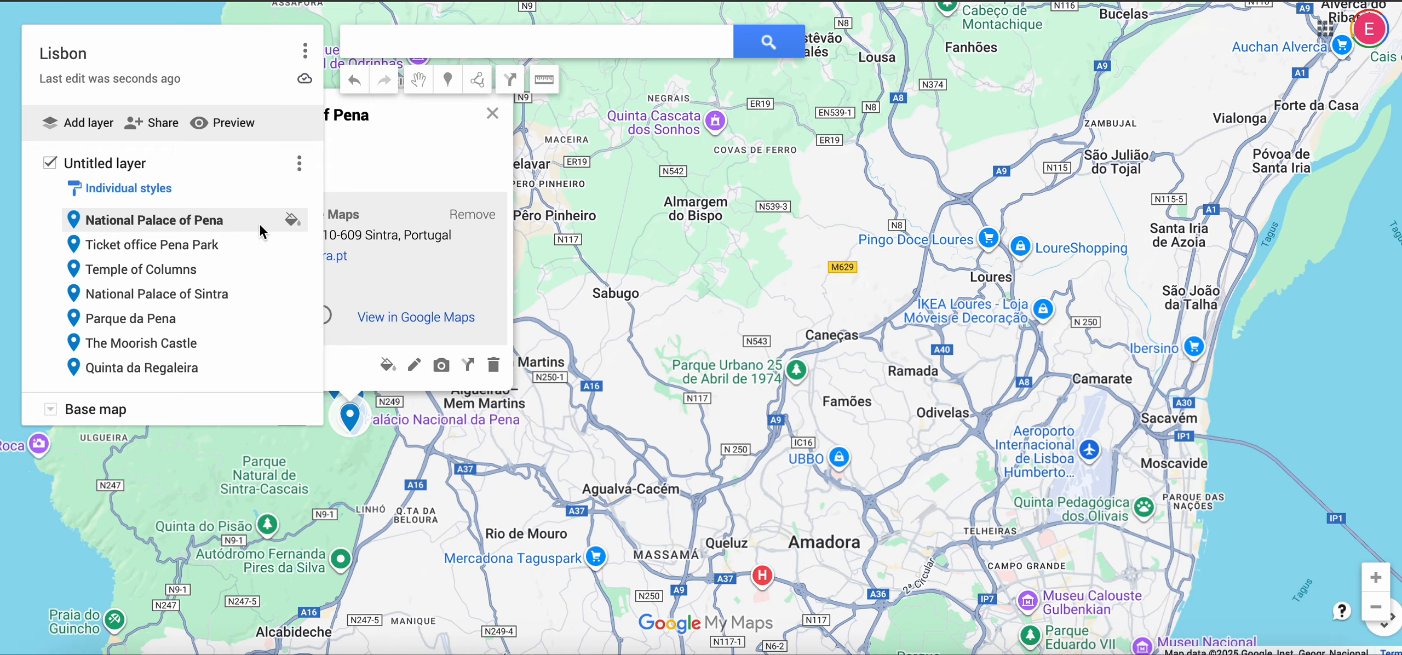
click(290, 222)
click(156, 233)
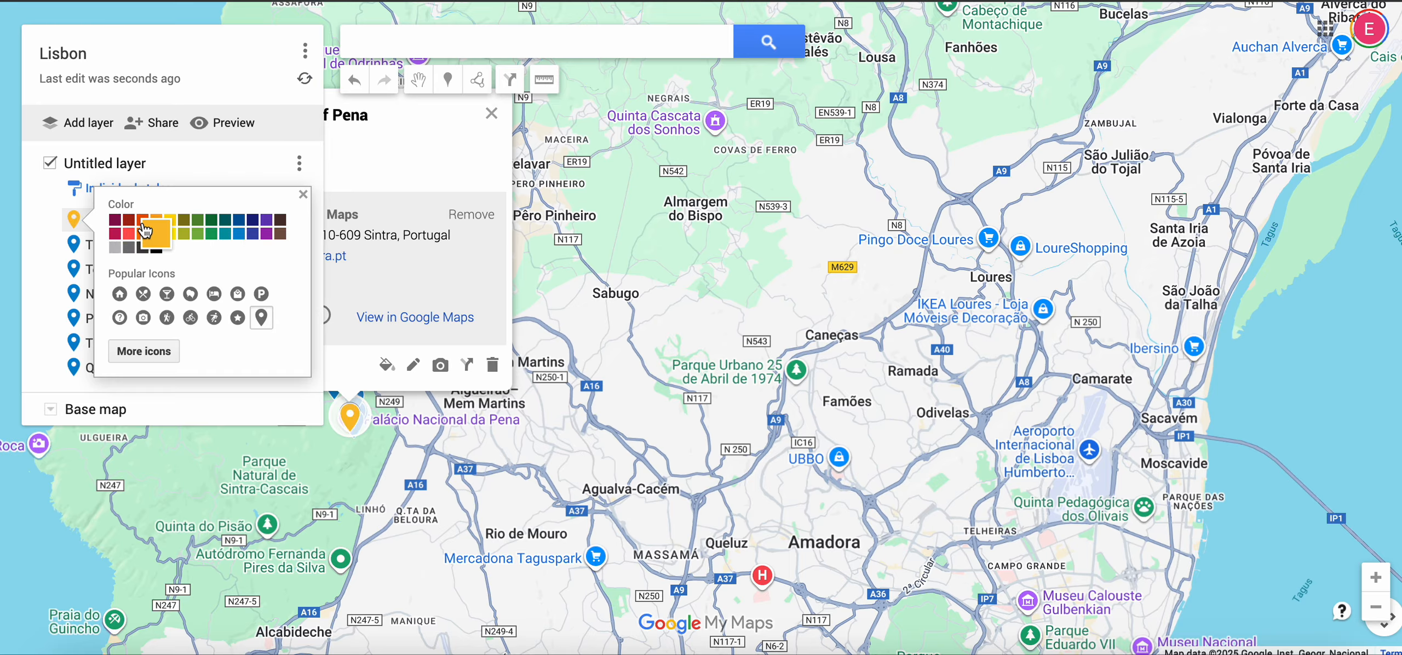
click(204, 396)
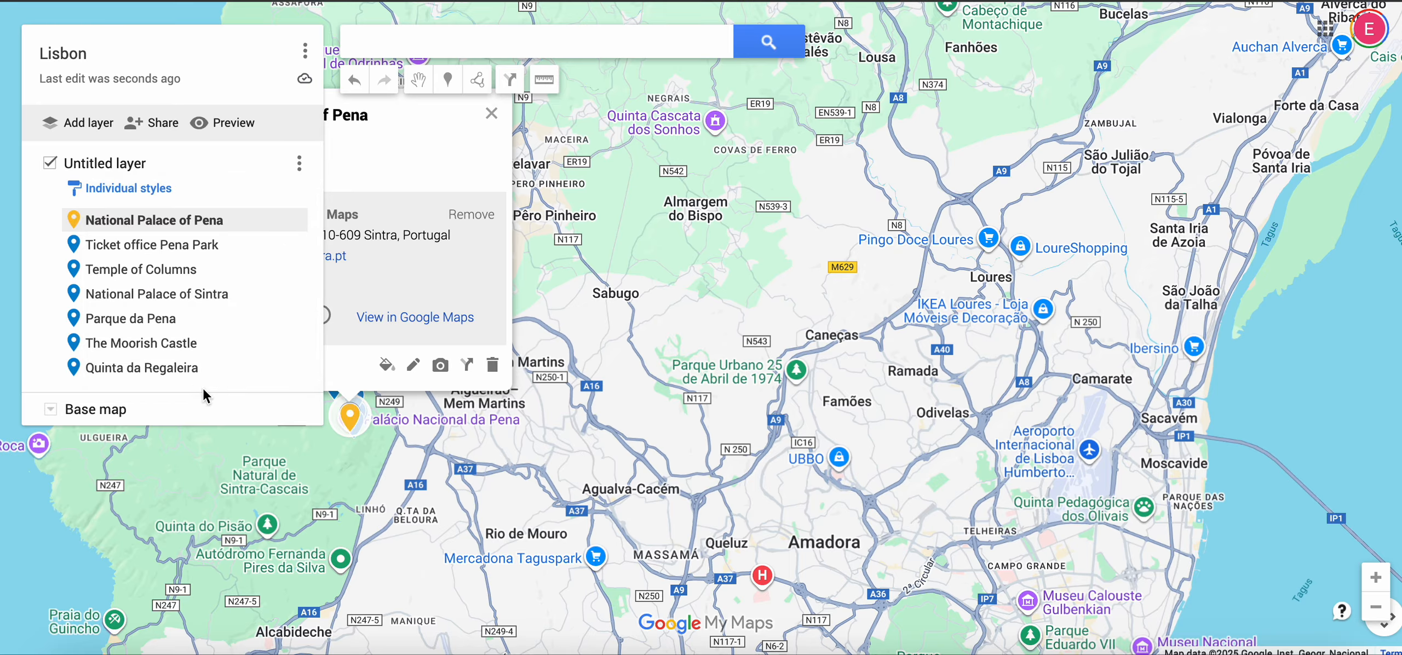
Change the Temple of Columns marker's color to purple, keeping the standard pin icon.
click(169, 272)
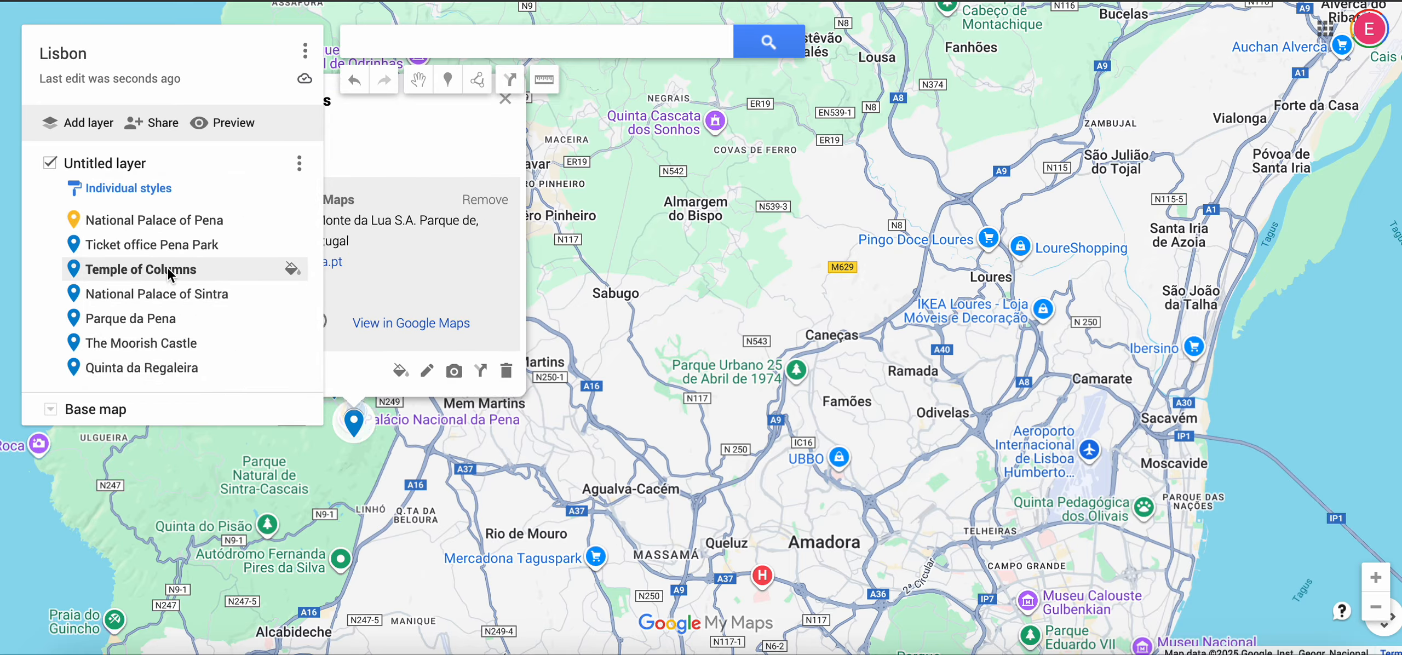
click(292, 269)
click(252, 269)
click(315, 200)
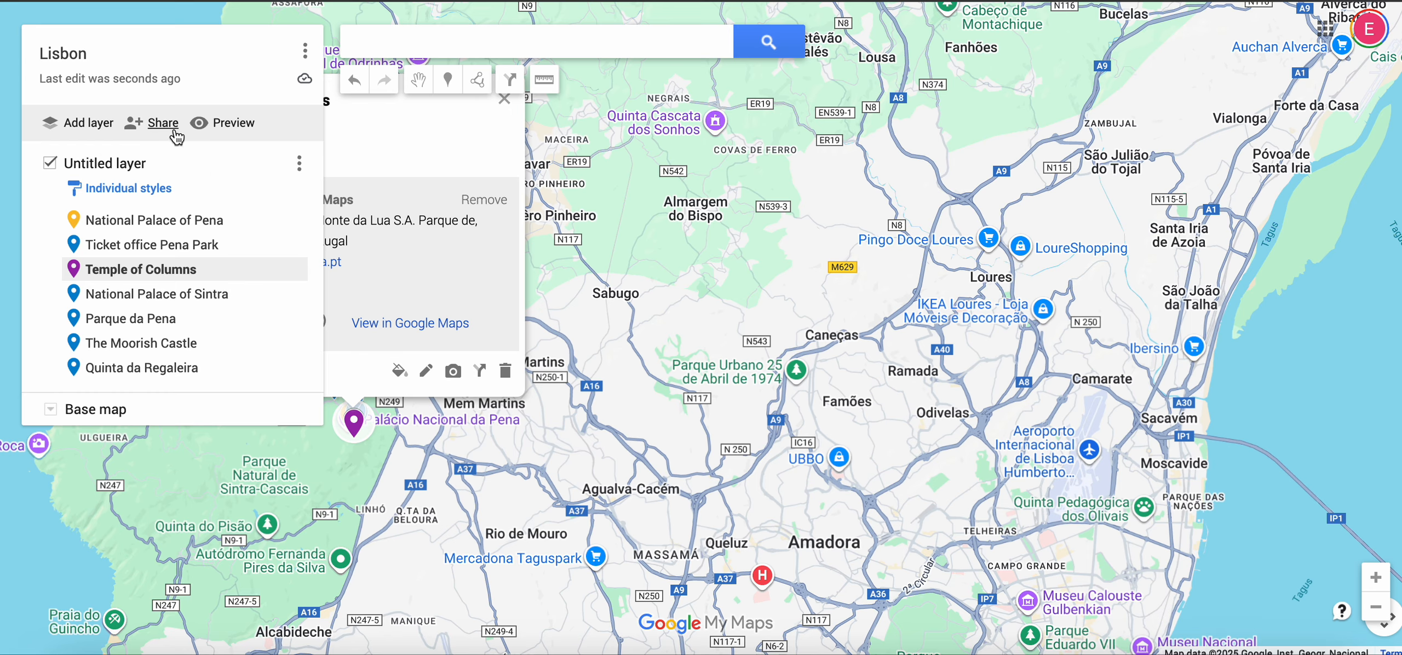
Try to get the code for embedding the Lisbon map on a website.
click(254, 63)
click(665, 406)
click(305, 51)
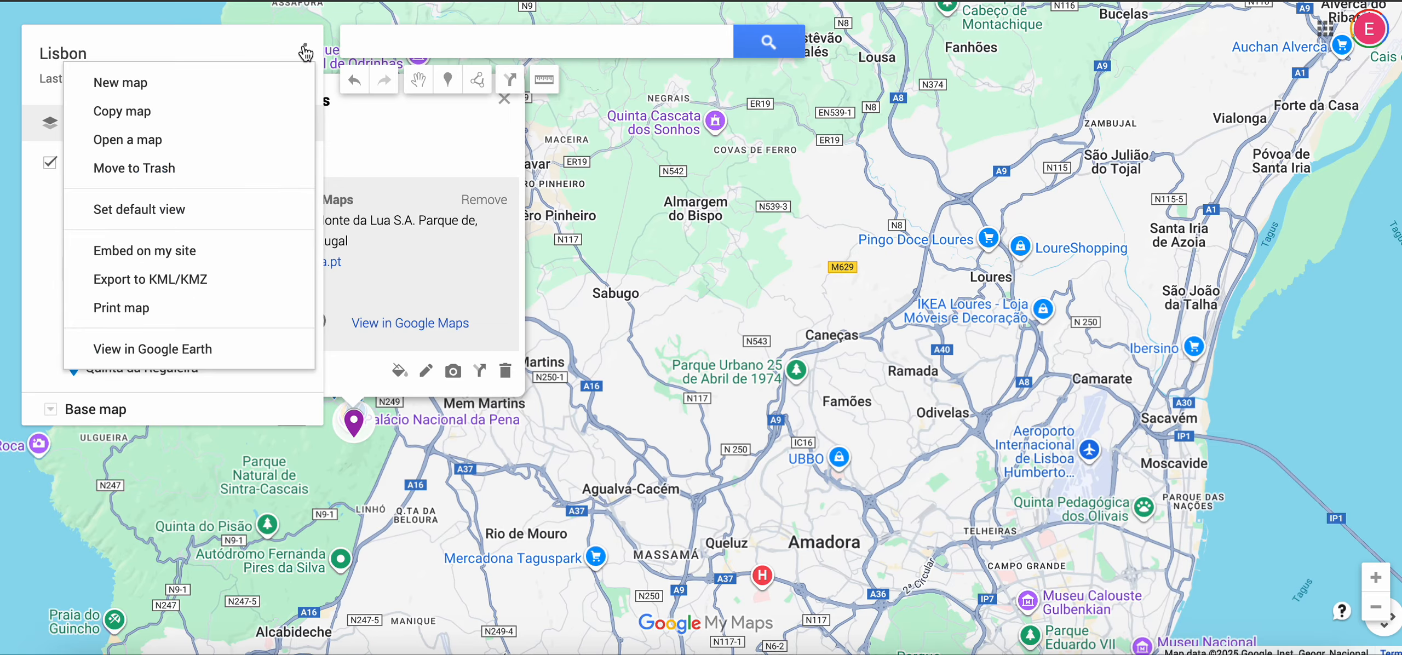
click(144, 252)
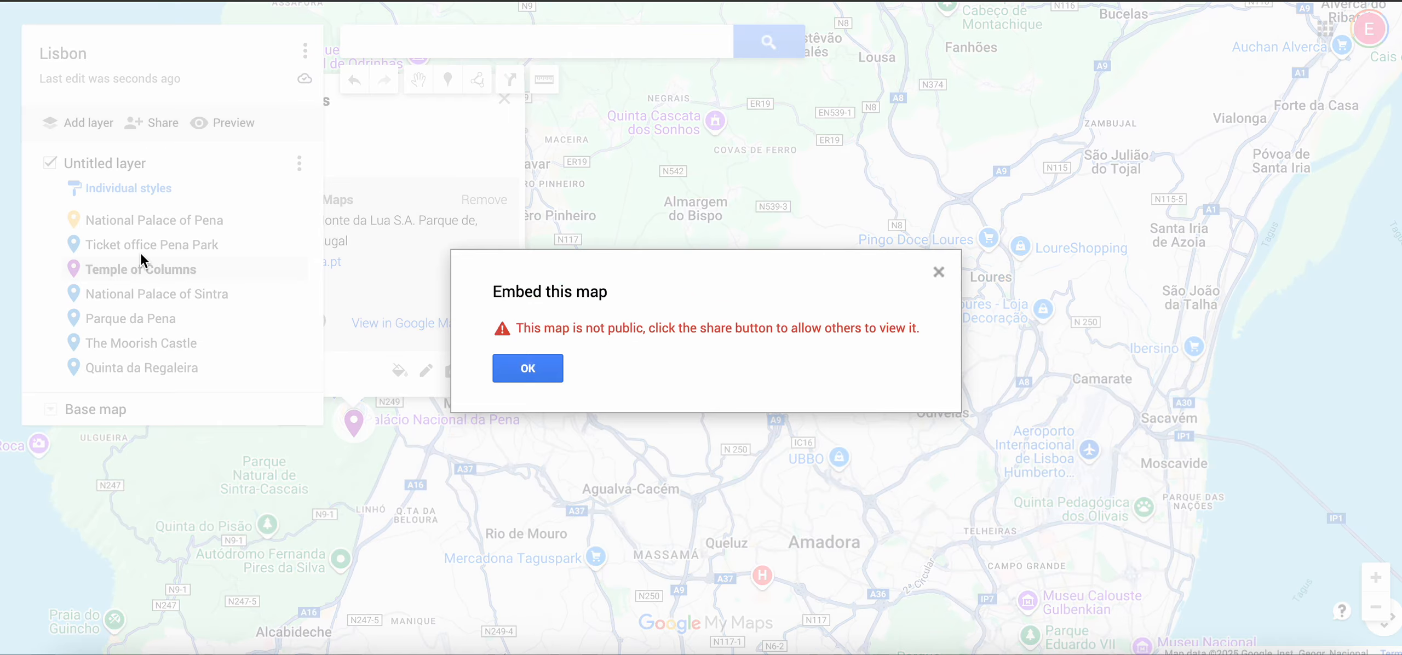
click(528, 370)
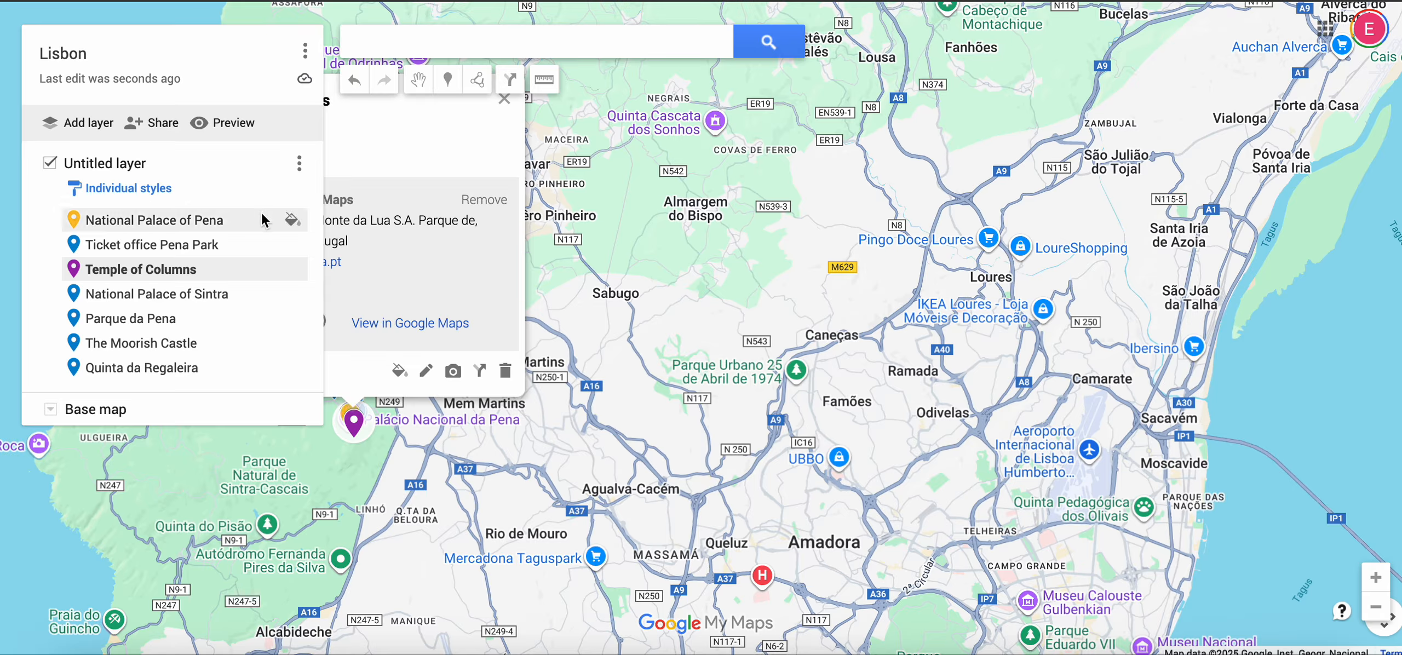
Share the map so that anyone with the link can view it, leaving it unlisted for internet searches.
click(157, 129)
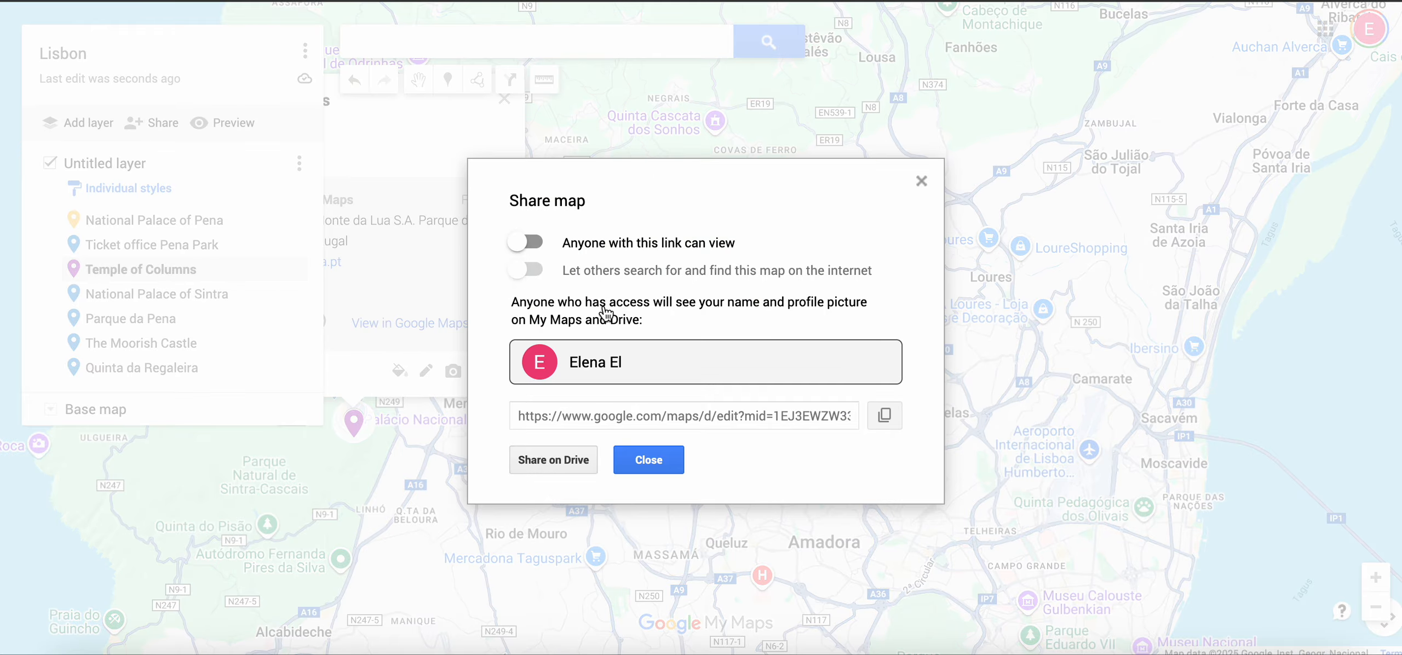
click(532, 242)
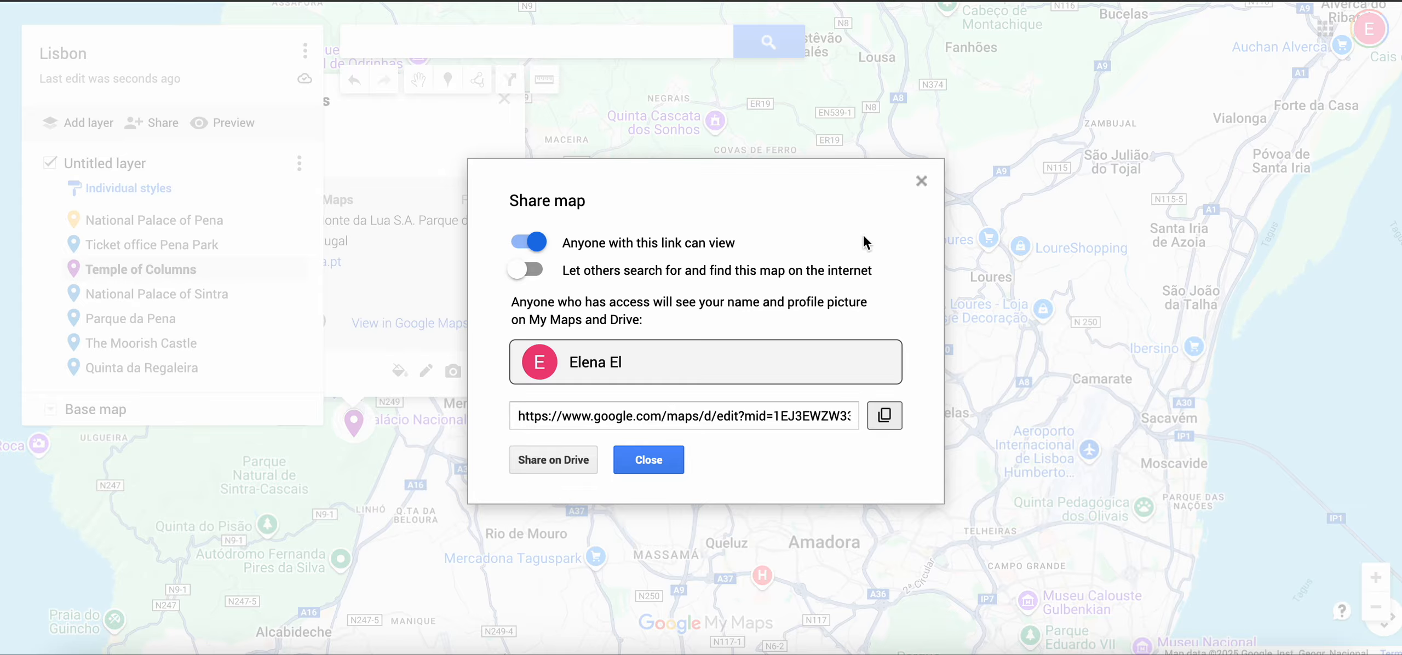
click(875, 187)
click(921, 181)
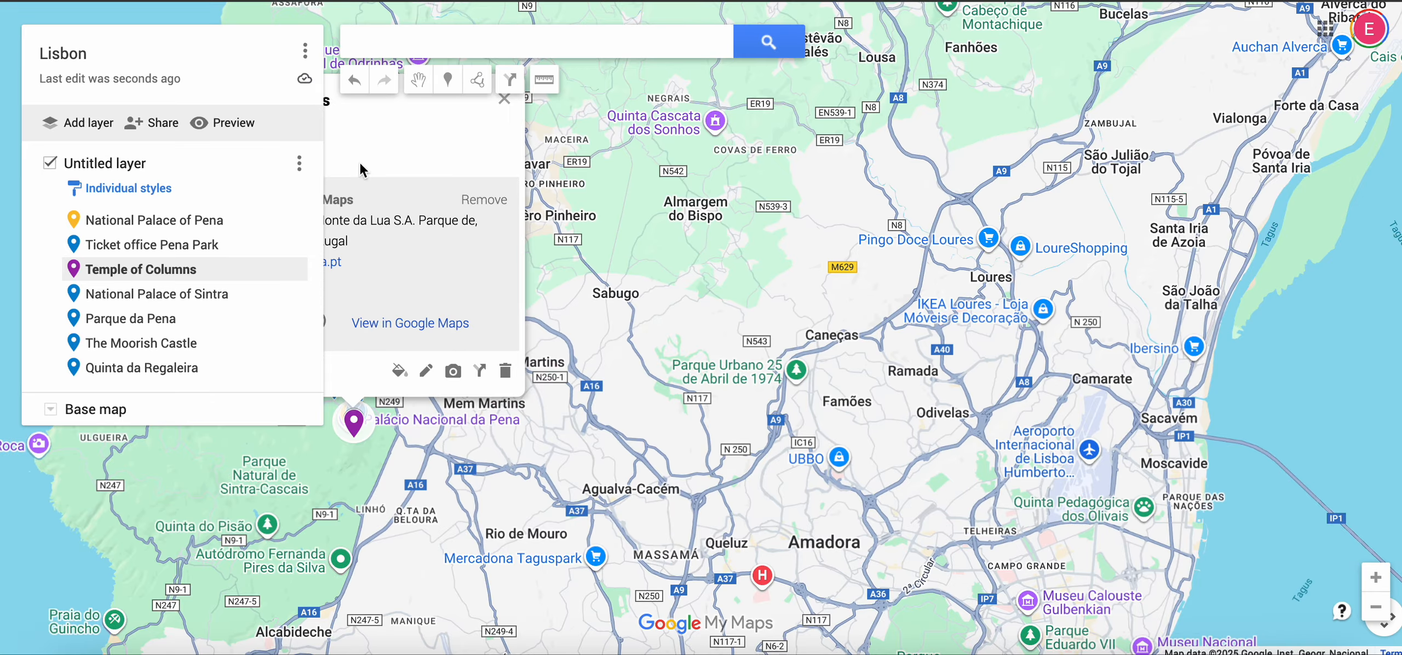
Open the HTML embed code of the shared Lisbon map for use on a website.
click(305, 51)
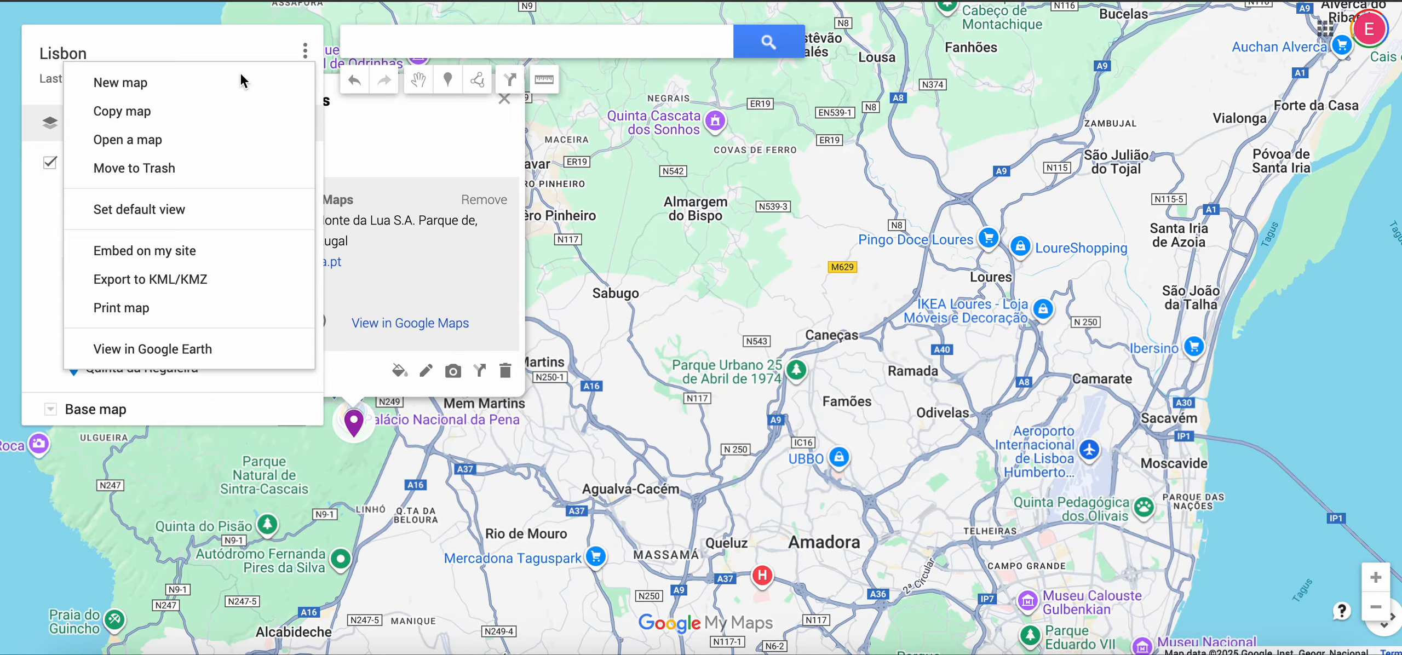
click(141, 245)
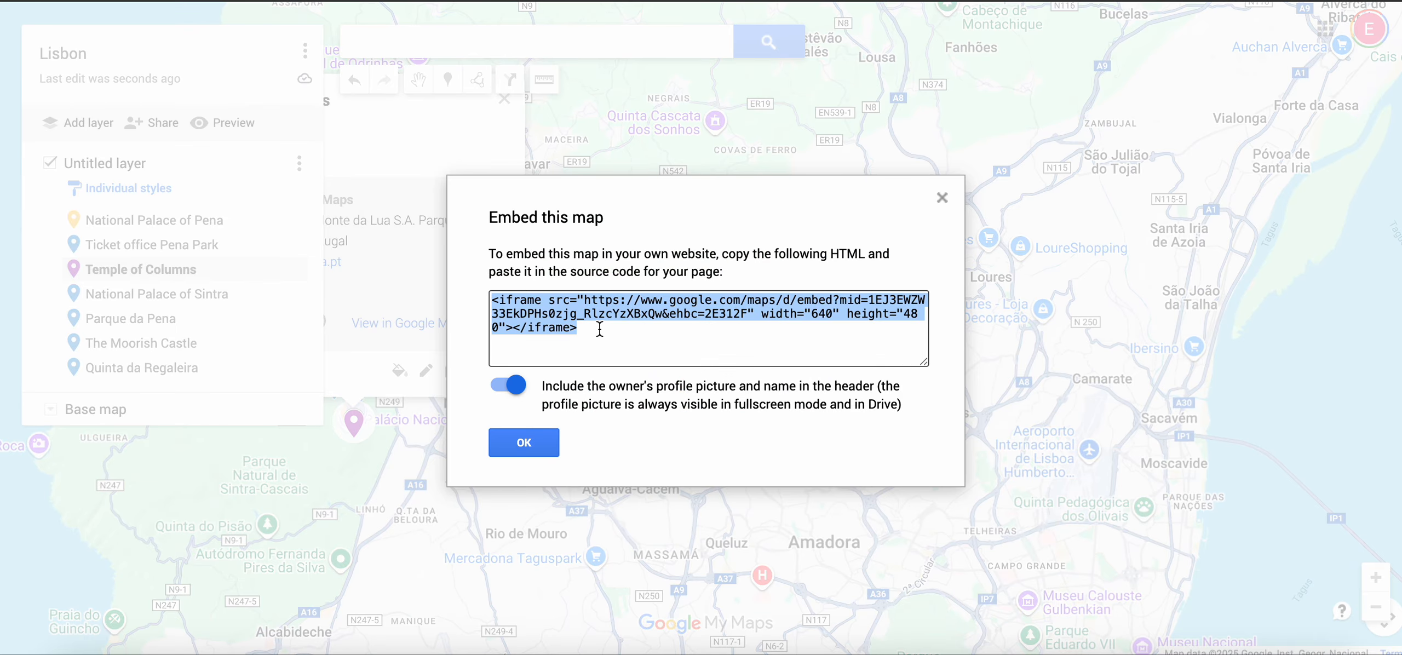